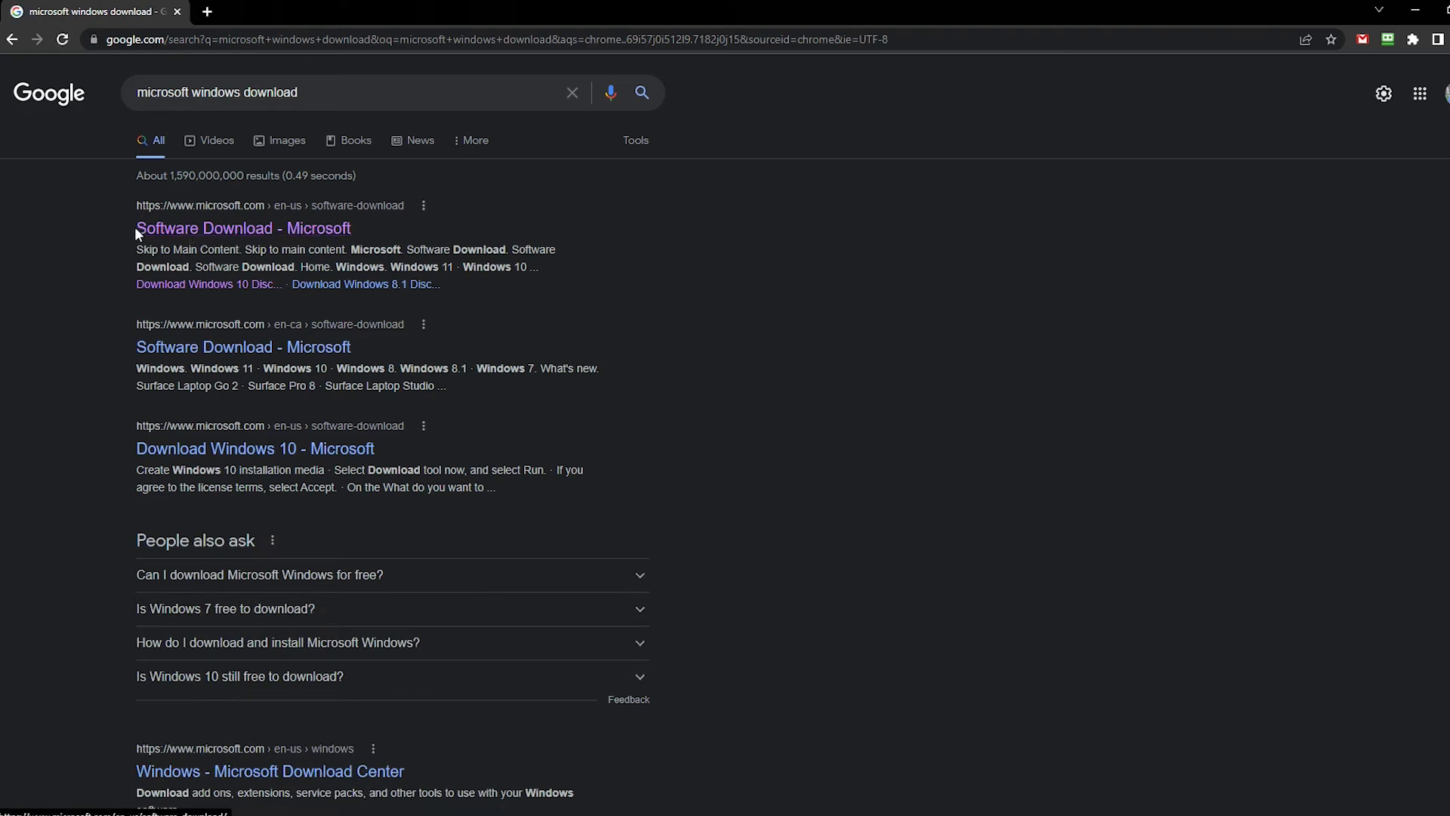
# Open Microsoft's Windows 10 software download page and download the tool for creating Windows 10 installation media
pyautogui.click(310, 229)
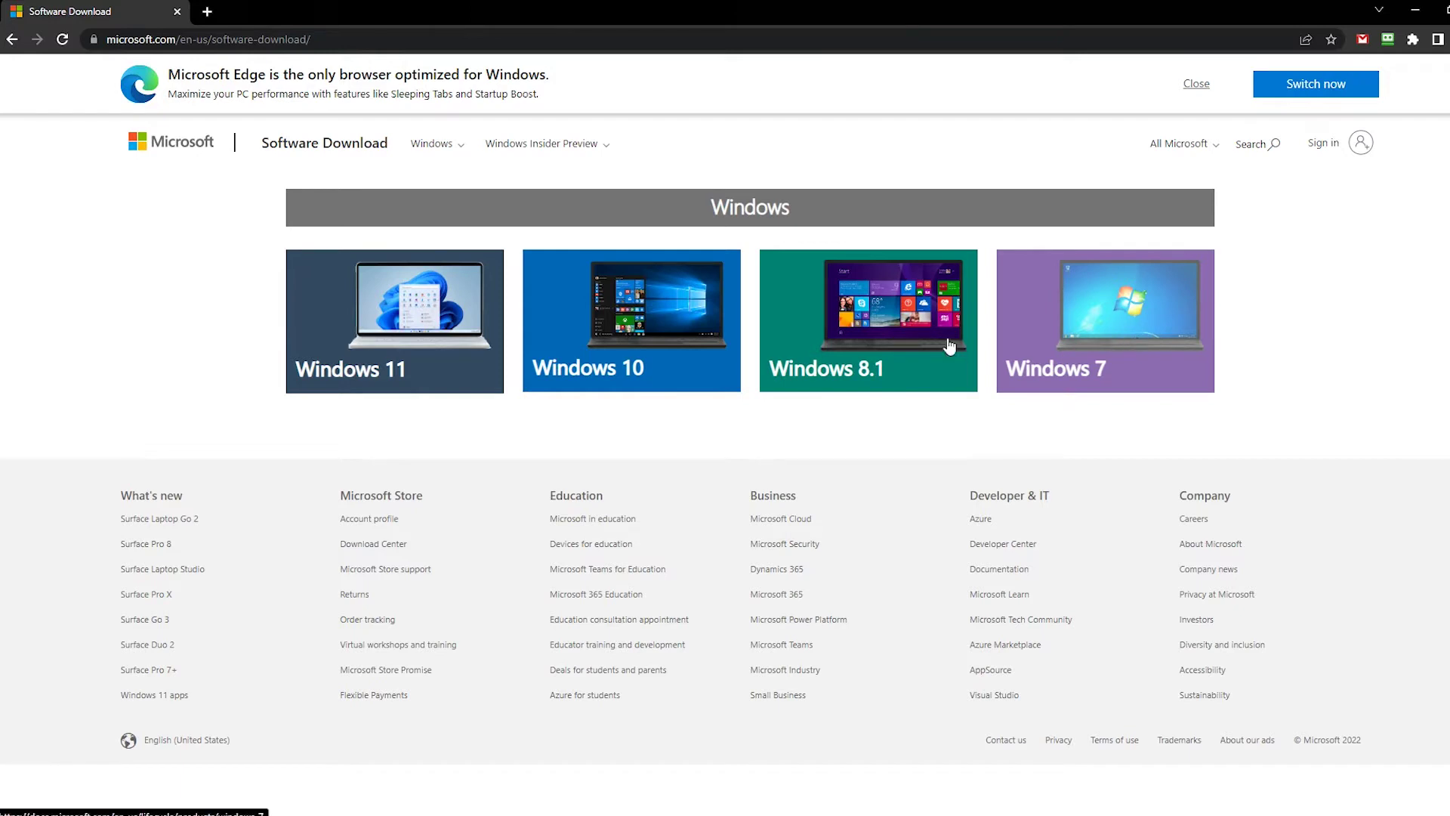
pyautogui.click(606, 349)
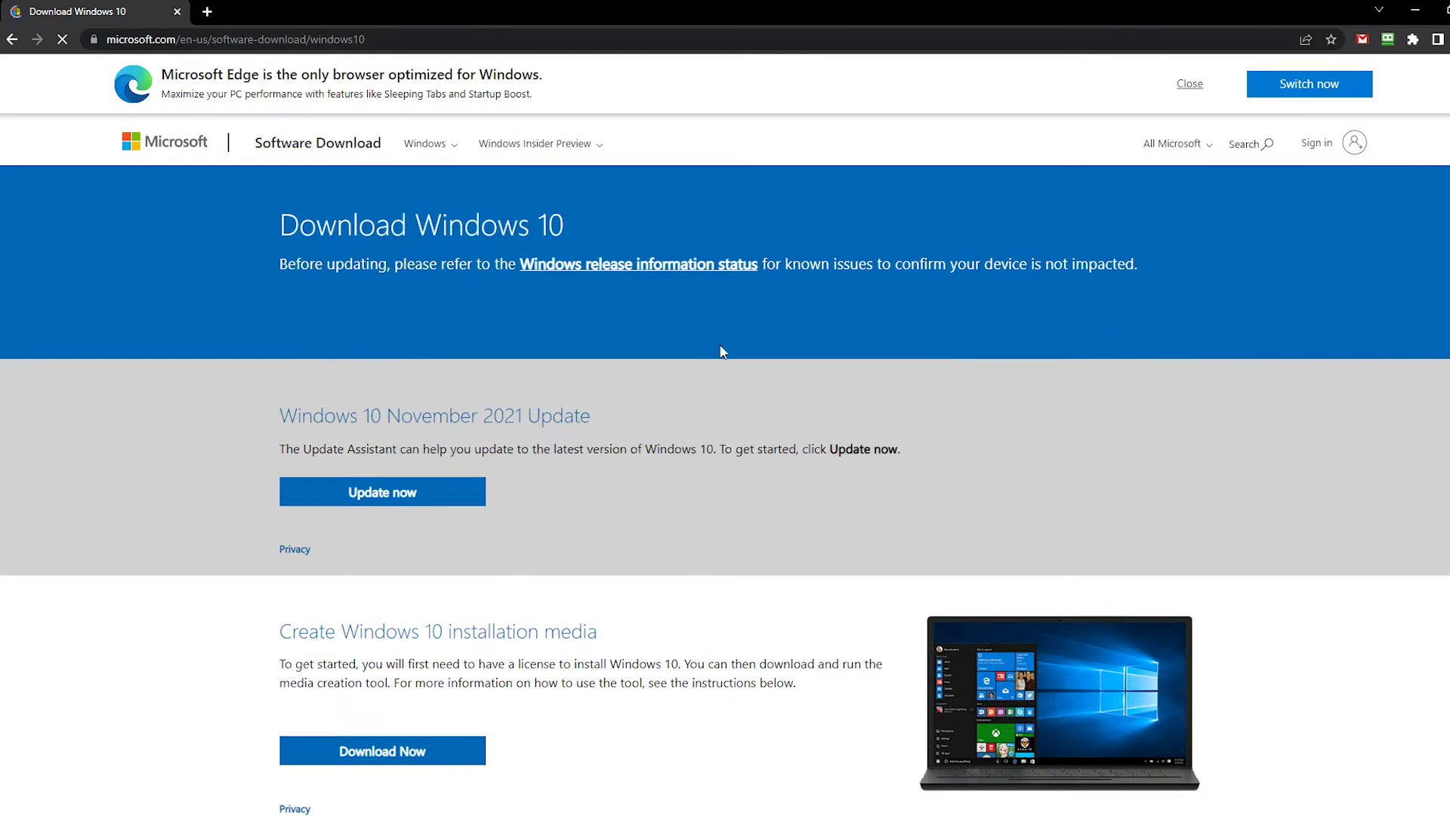
pyautogui.scroll(-4, 721, 352)
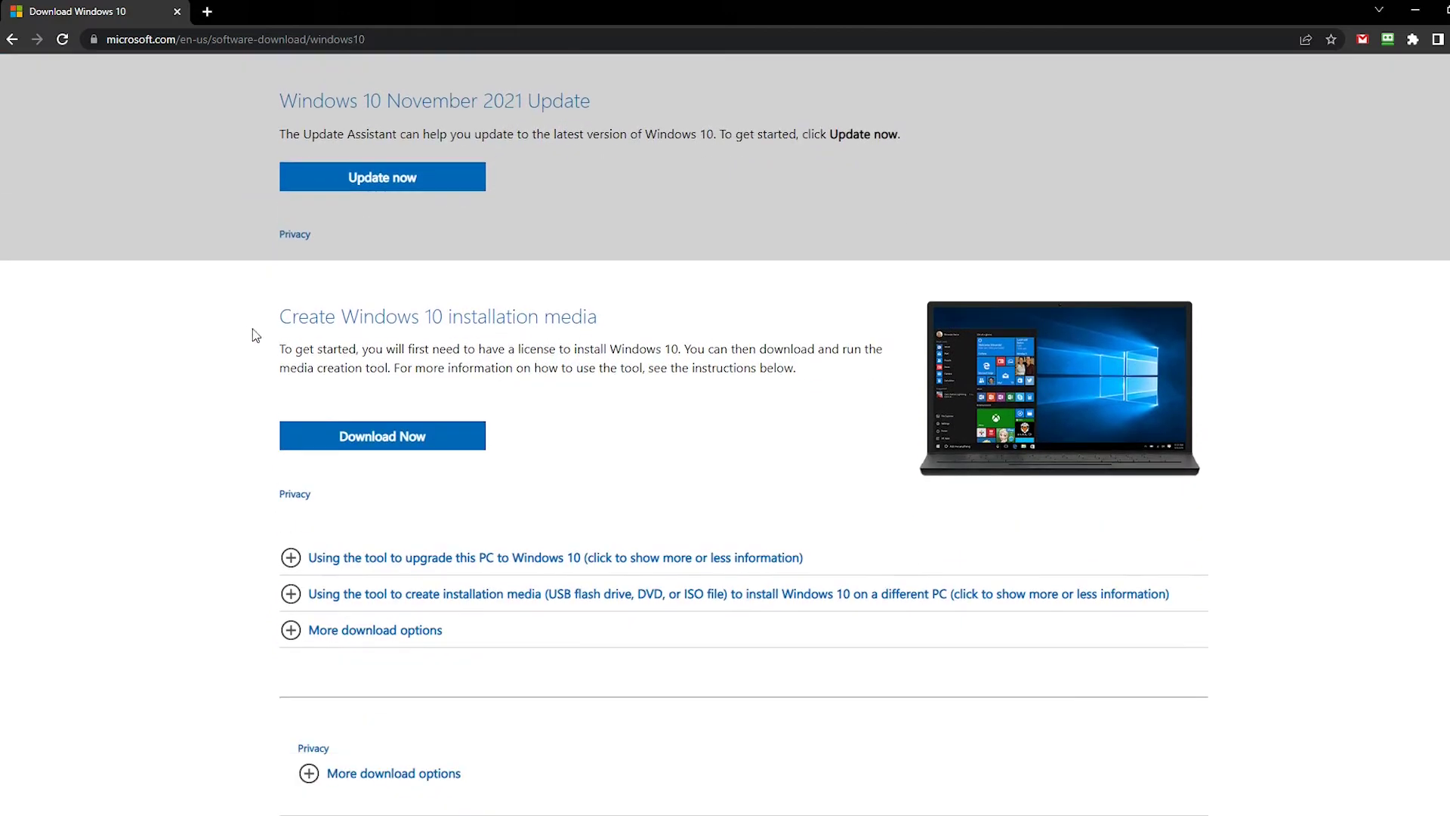
pyautogui.moveTo(281, 318); pyautogui.dragTo(616, 319)
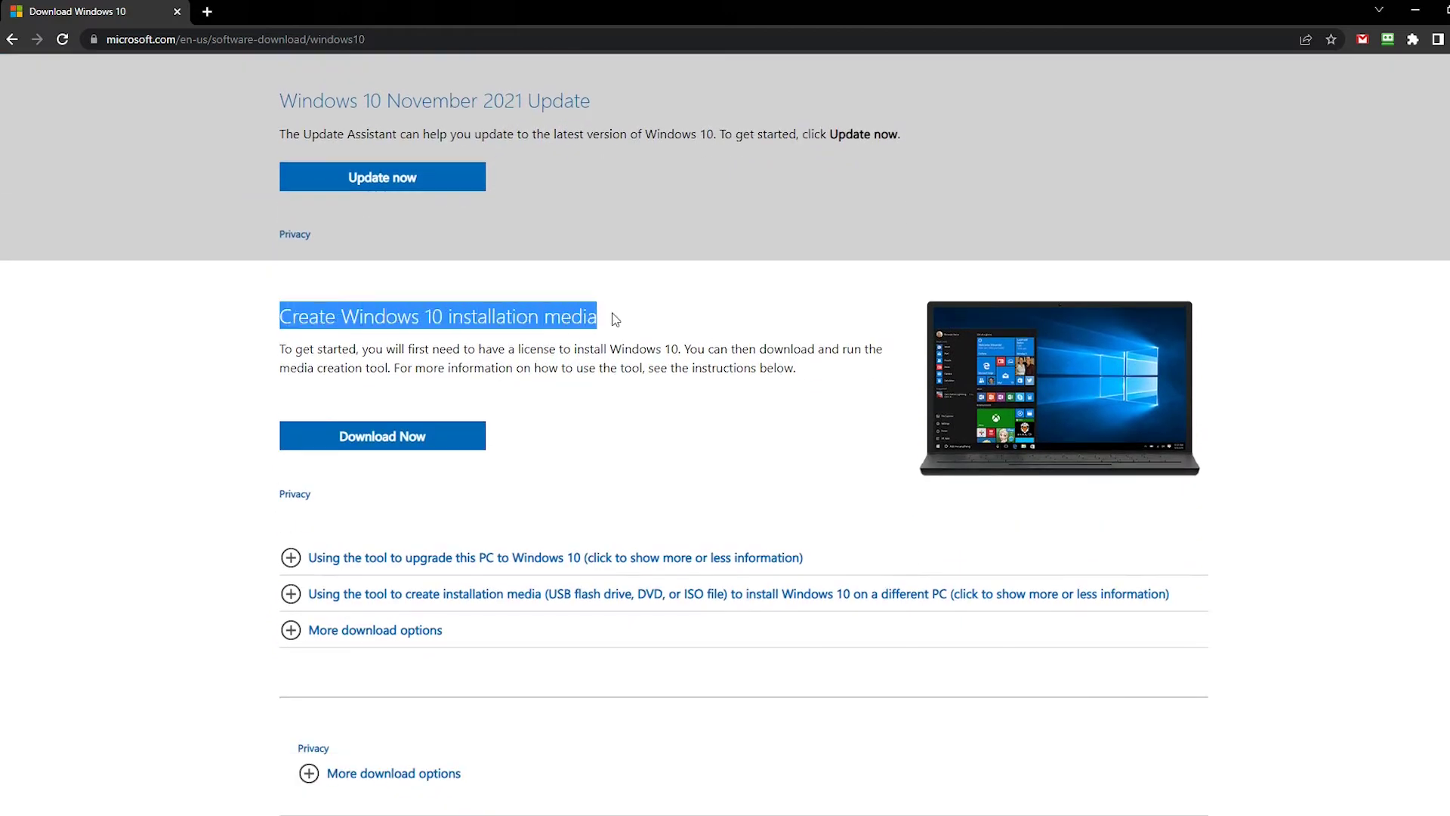
pyautogui.click(588, 394)
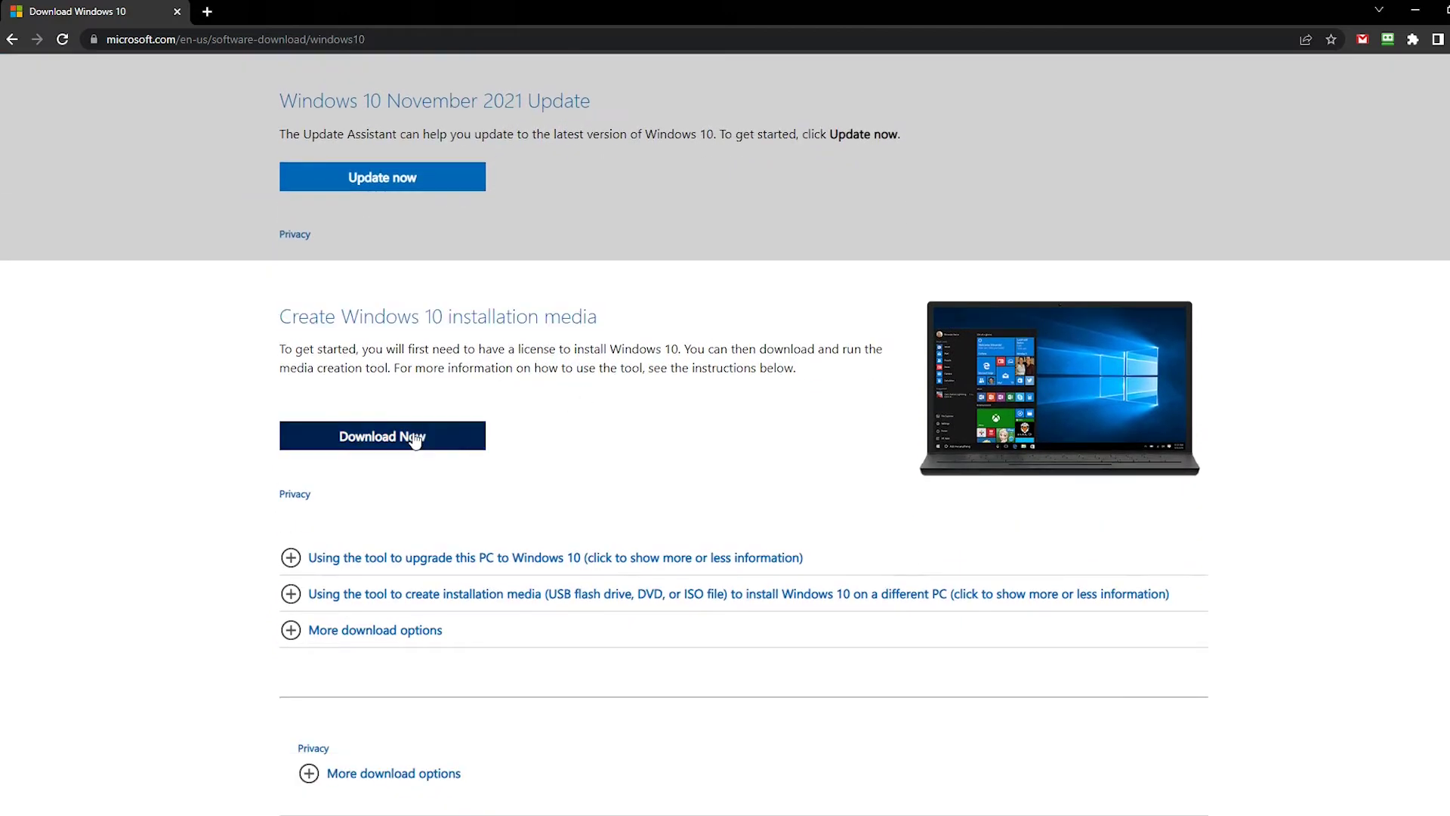
pyautogui.click(409, 439)
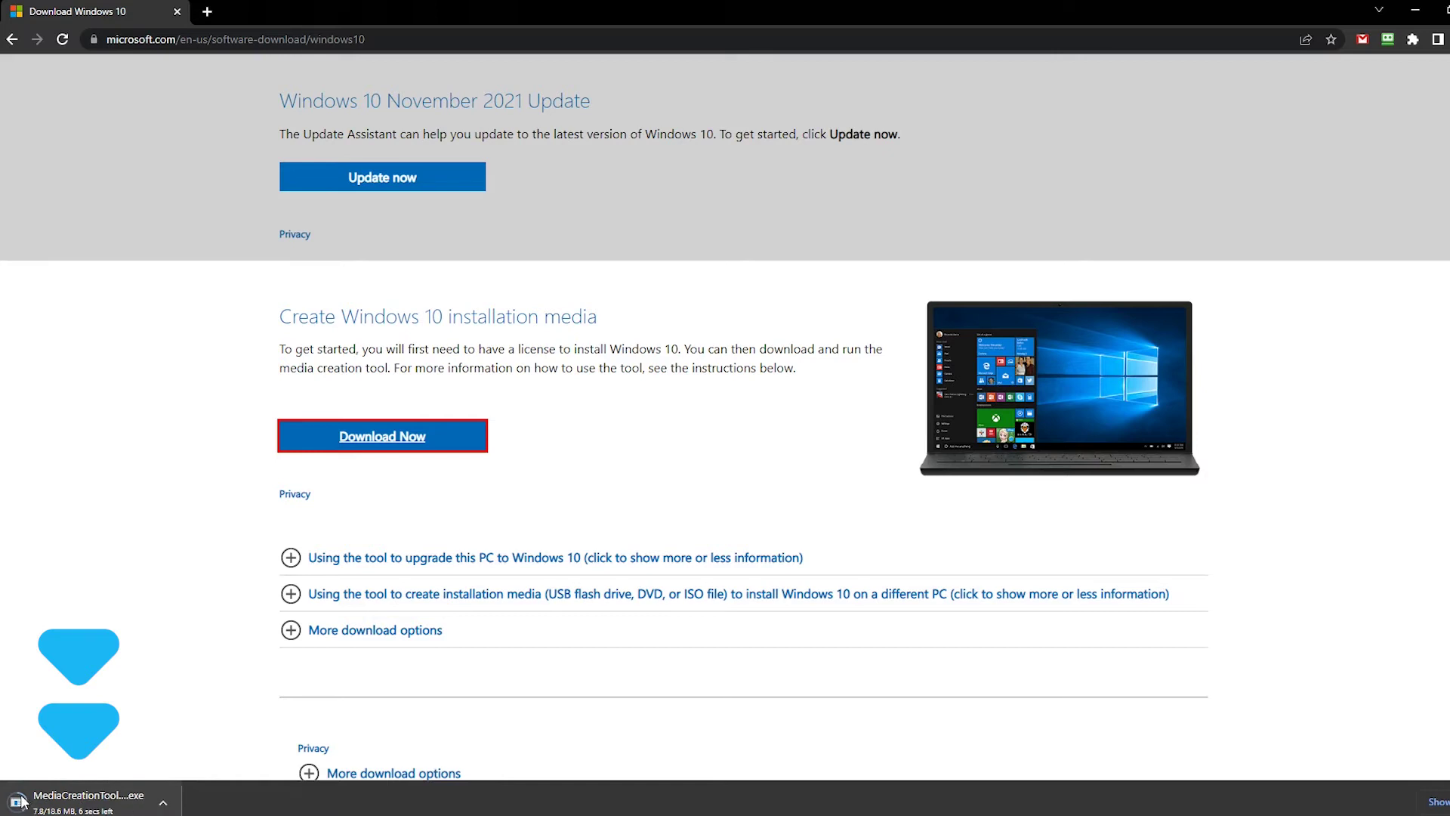
pyautogui.click(169, 810)
pyautogui.click(100, 742)
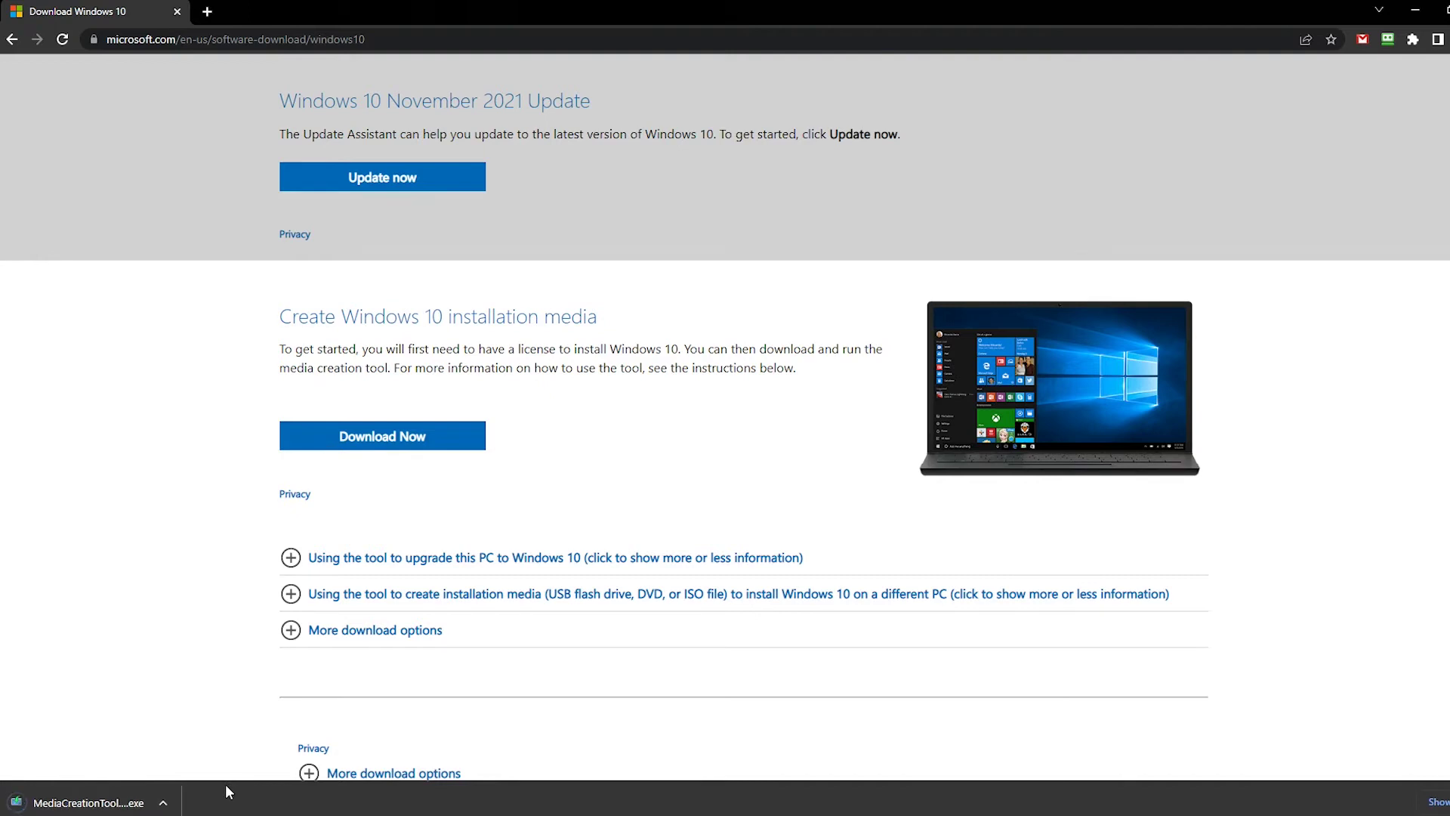
# Run the downloaded media creation tool, accept its license terms, and choose to create installation media for another PC
pyautogui.click(99, 803)
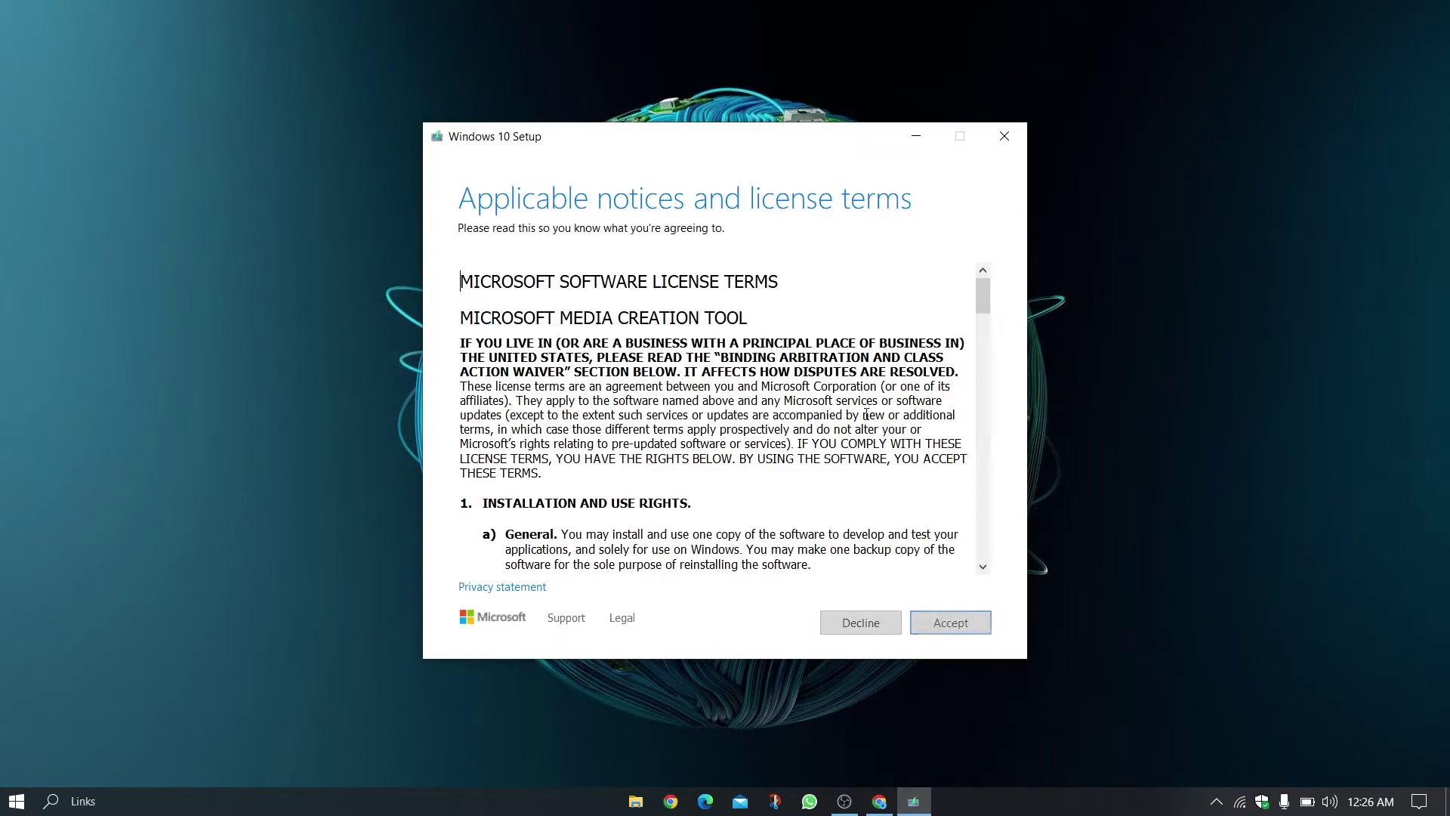
pyautogui.click(957, 625)
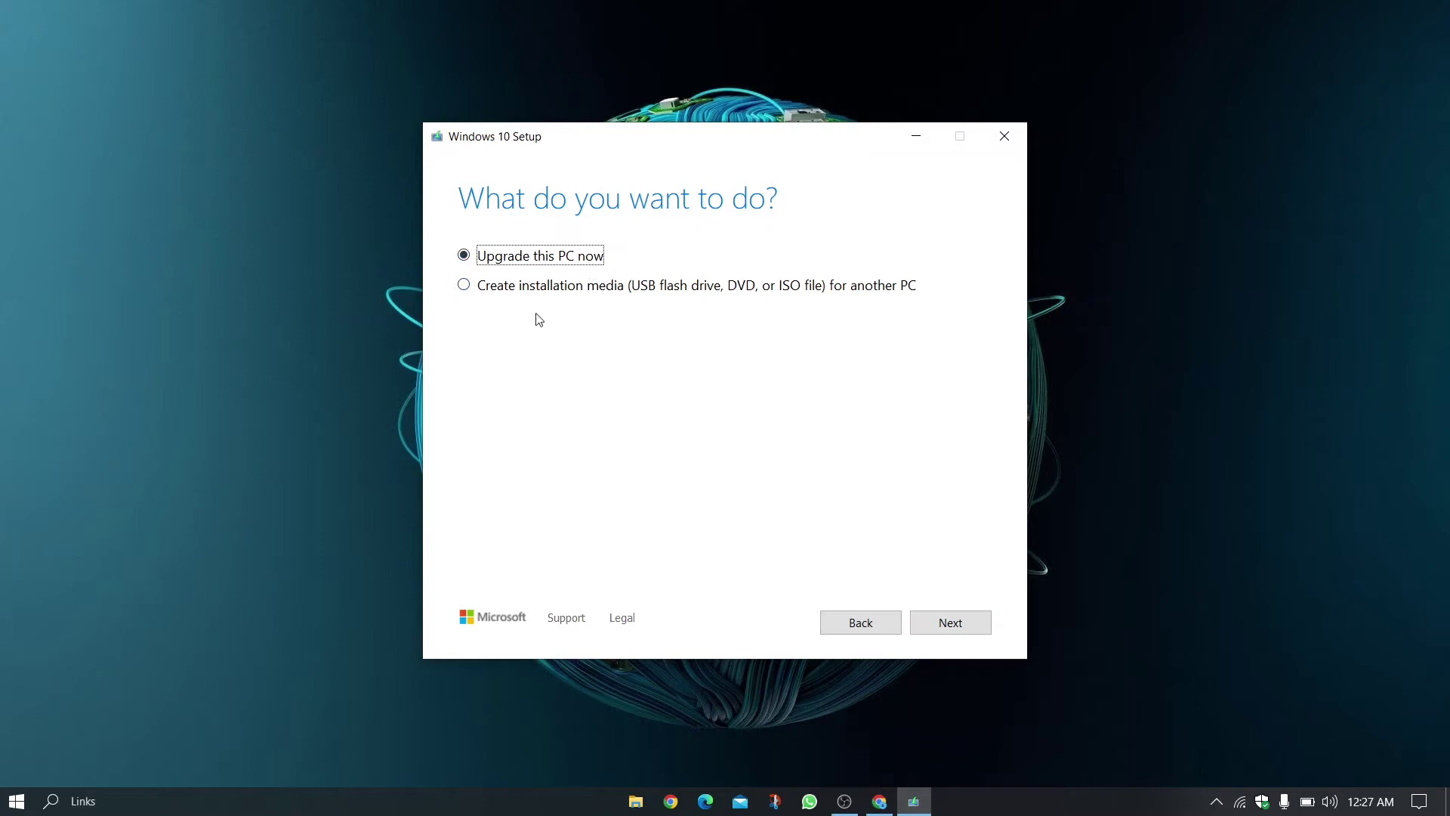
pyautogui.click(506, 289)
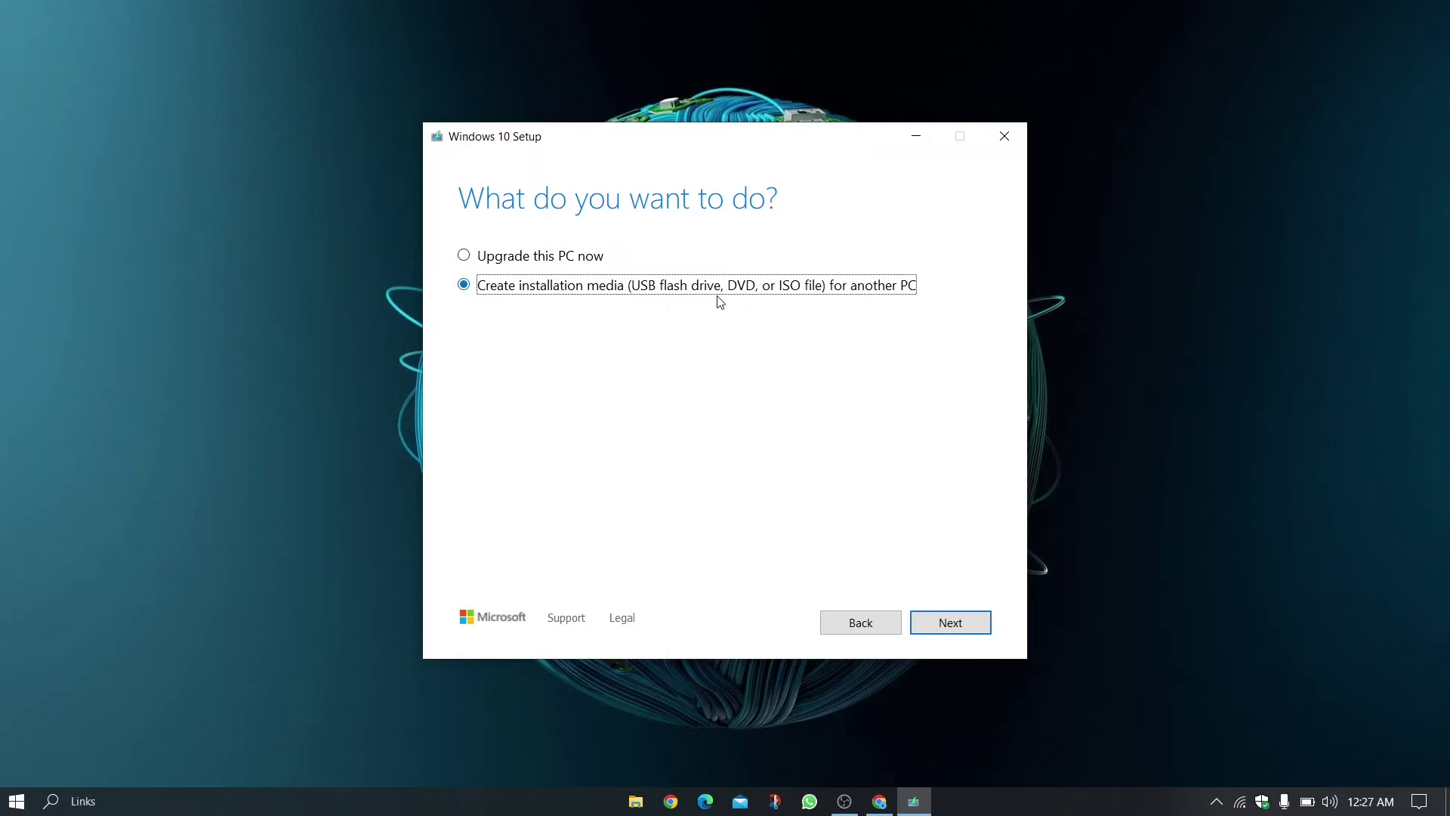
pyautogui.click(953, 627)
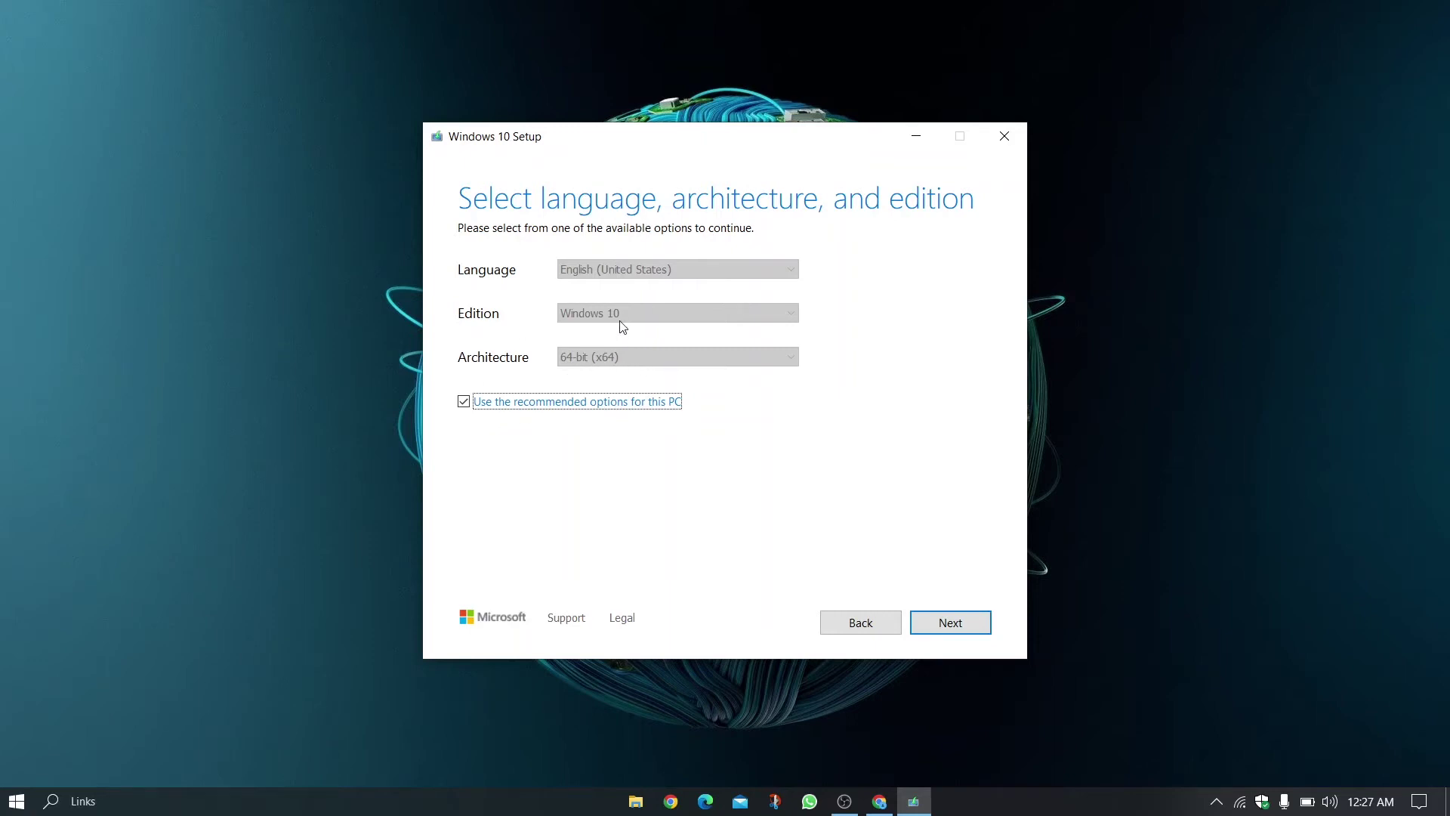
# Turn off the recommended options for this PC and review the available language, edition and architecture choices
pyautogui.click(465, 404)
pyautogui.click(465, 403)
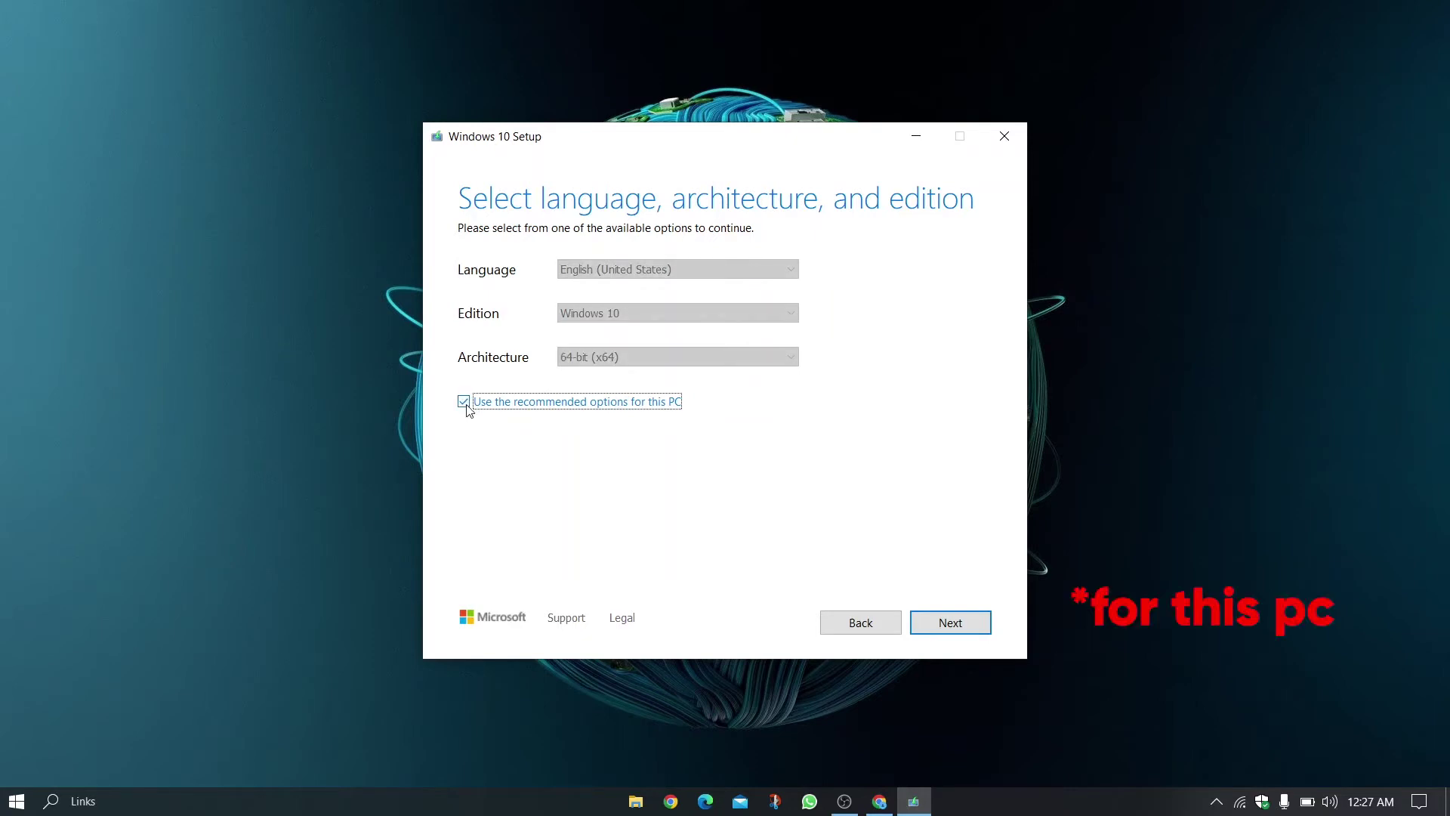
pyautogui.click(465, 403)
pyautogui.click(465, 403)
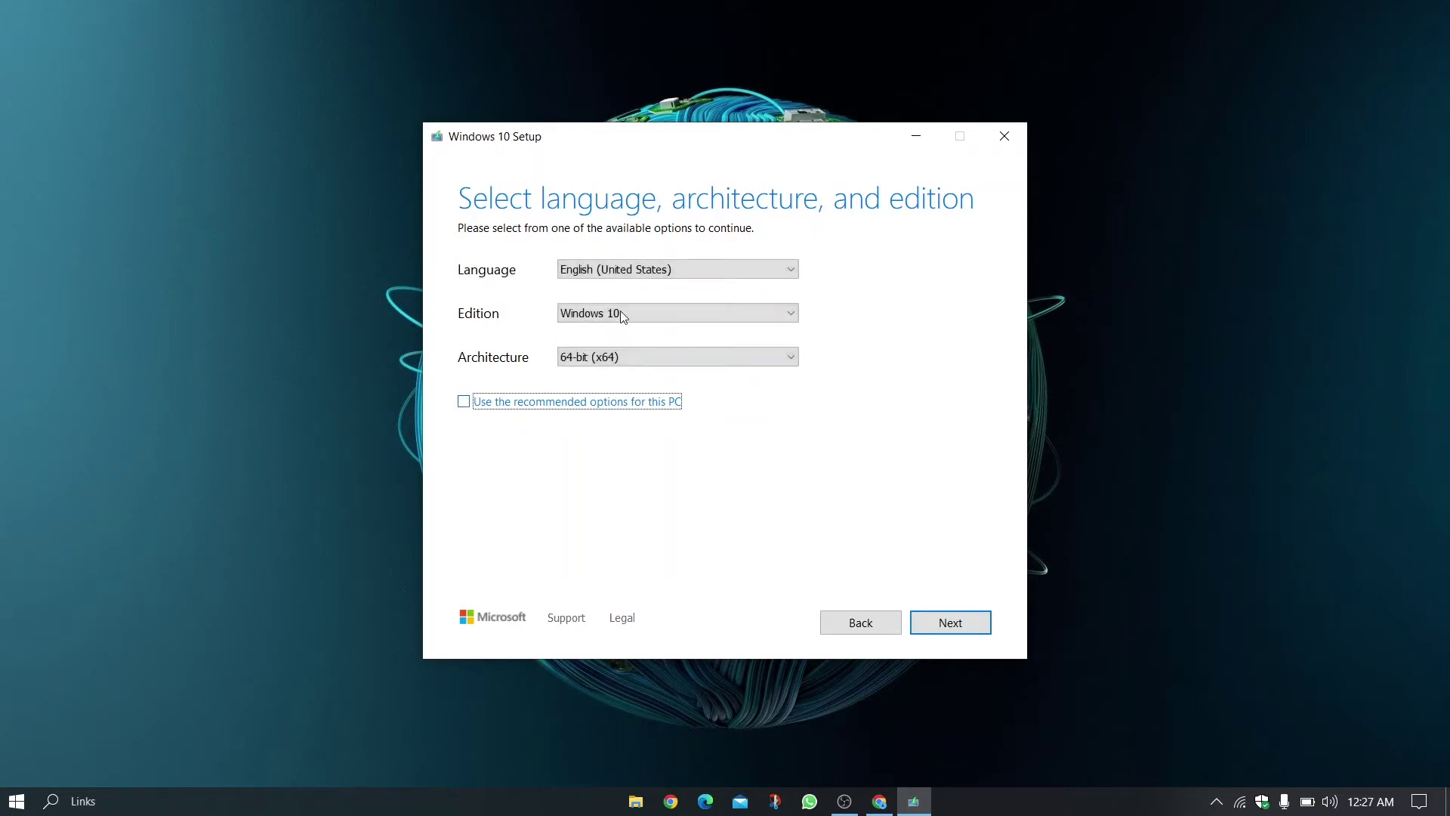
pyautogui.click(649, 357)
pyautogui.click(647, 351)
pyautogui.click(659, 316)
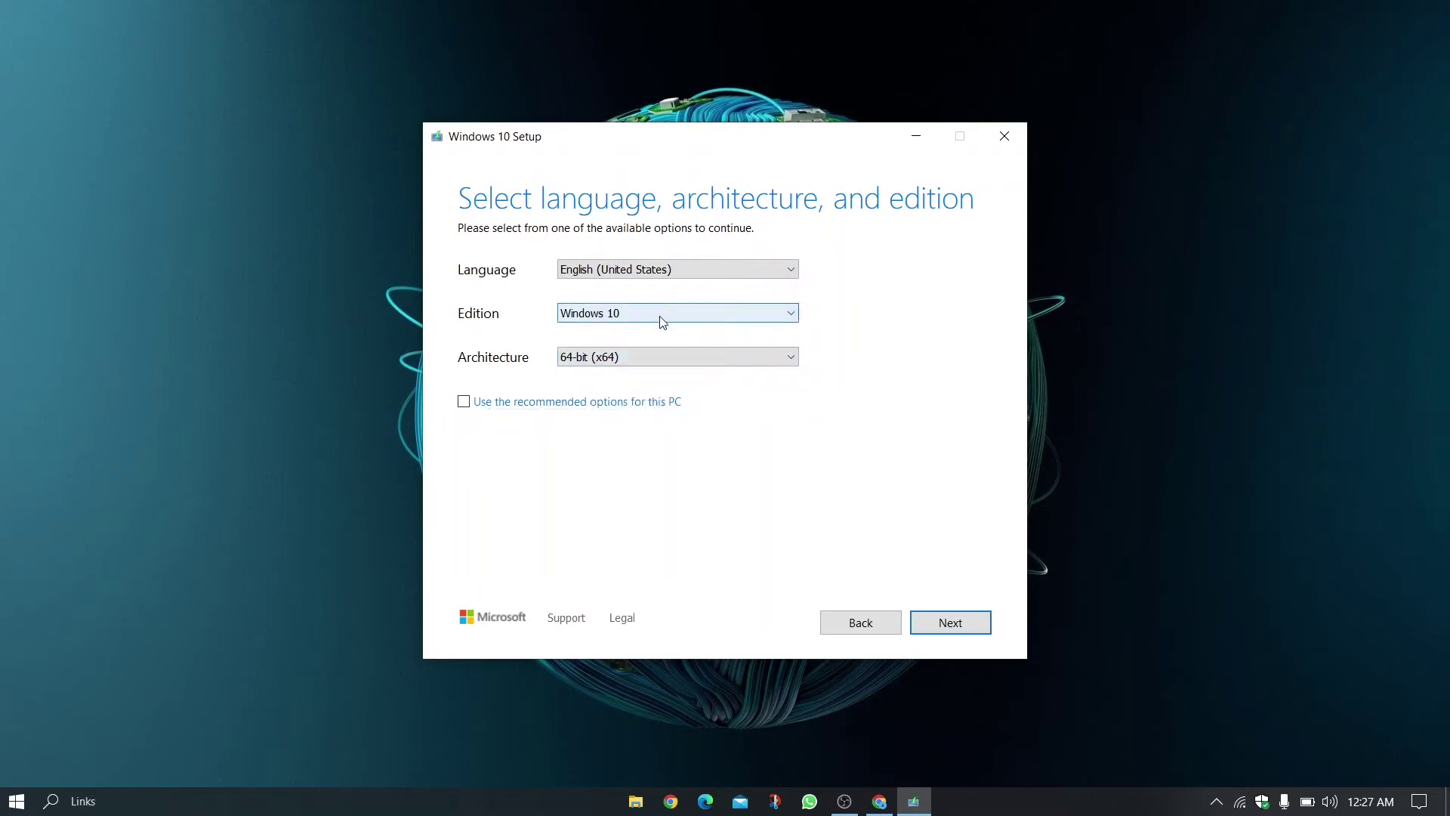
pyautogui.click(683, 269)
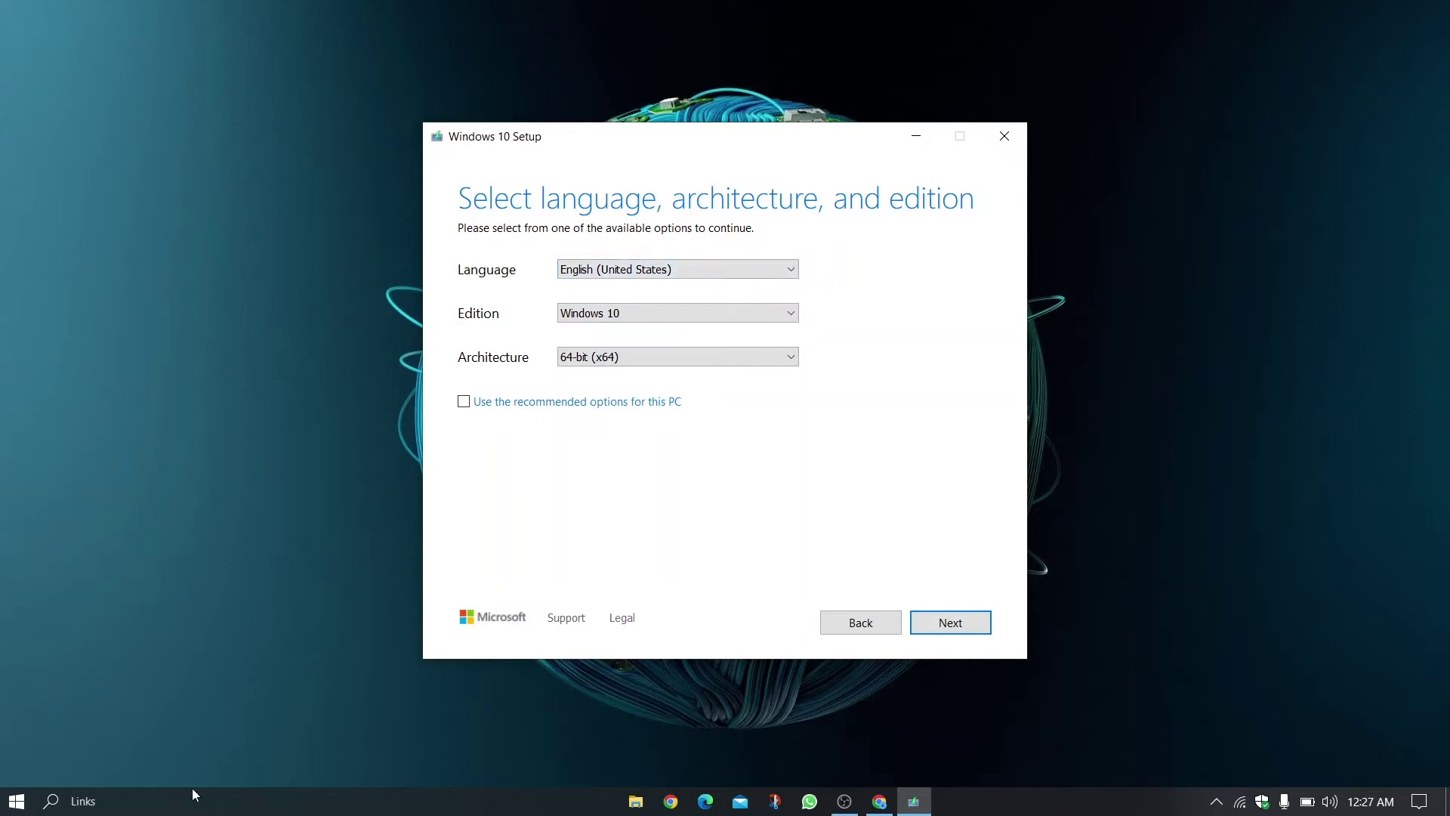
pyautogui.click(661, 363)
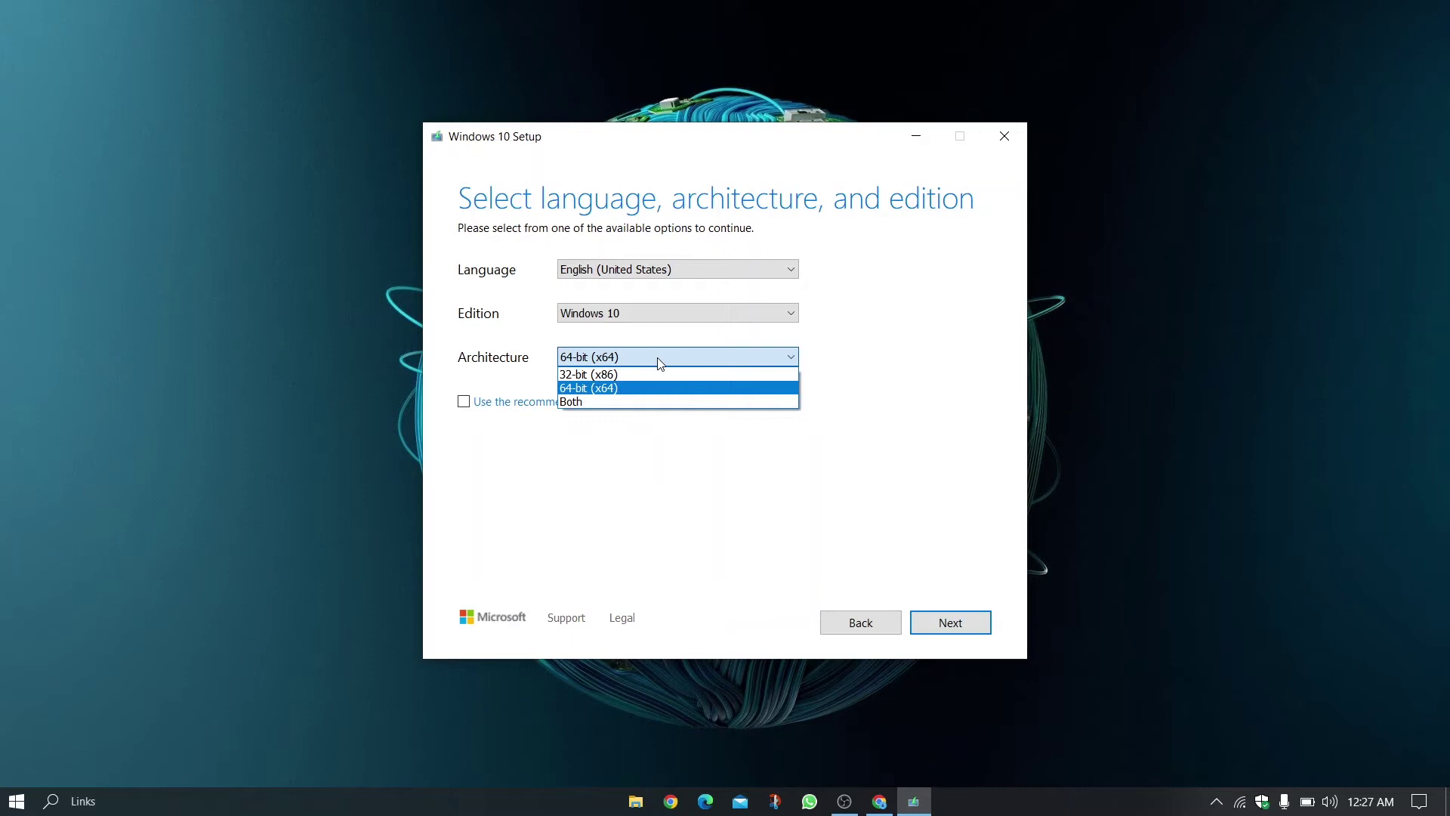
pyautogui.click(660, 364)
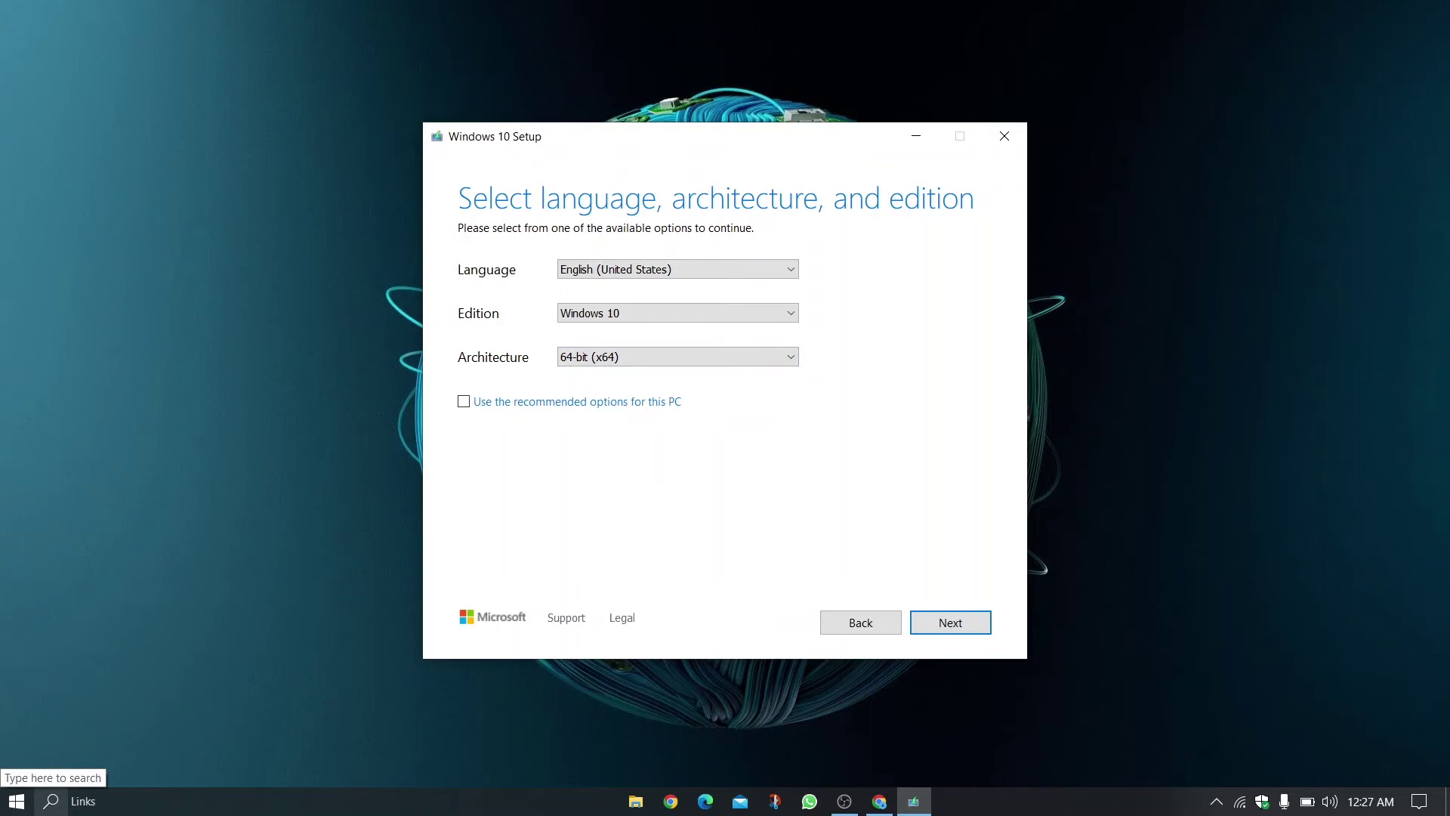
# Check this PC's system type in System Information, then close that window
pyautogui.click(50, 800)
pyautogui.write('s')
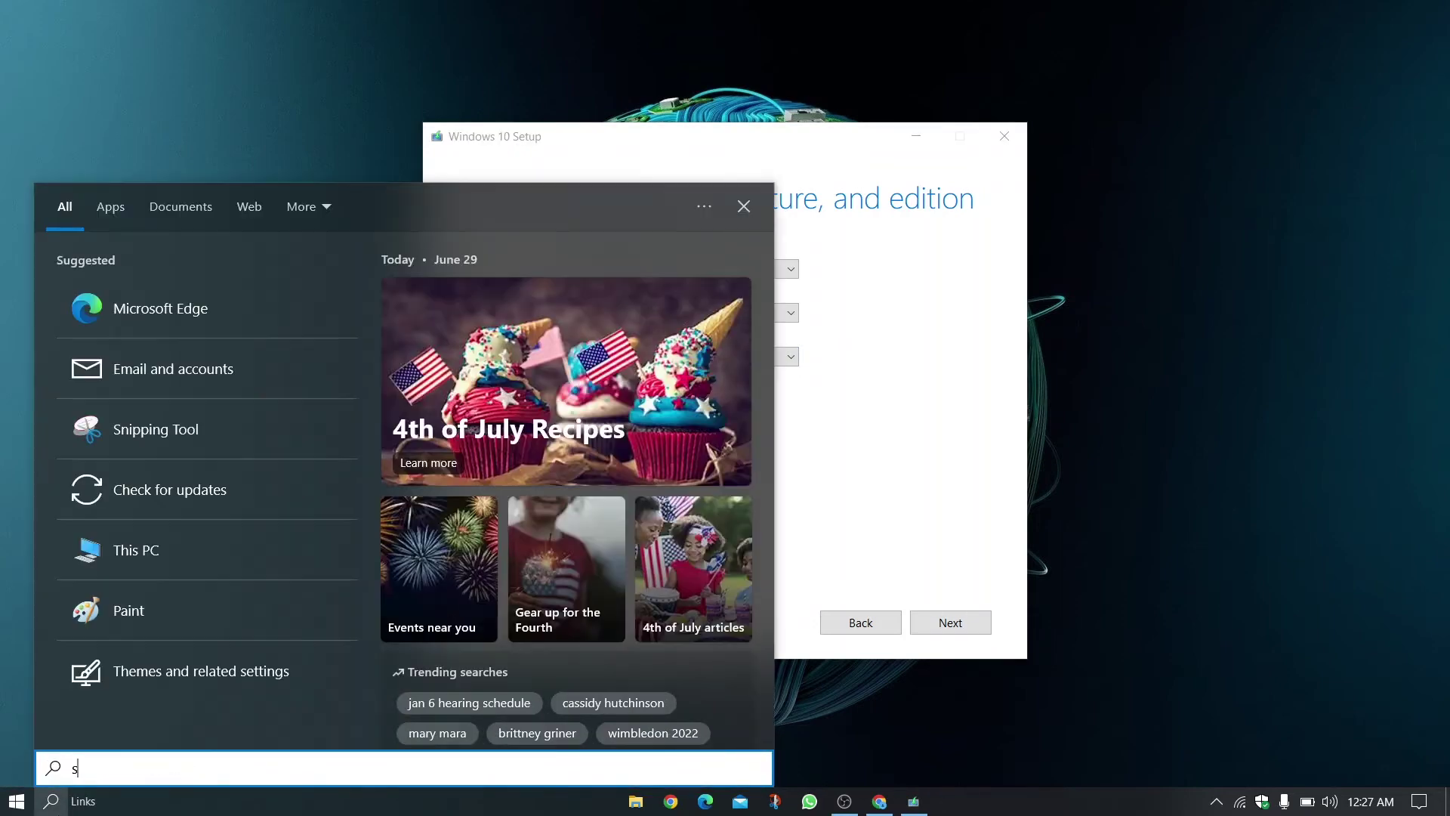
pyautogui.write('y')
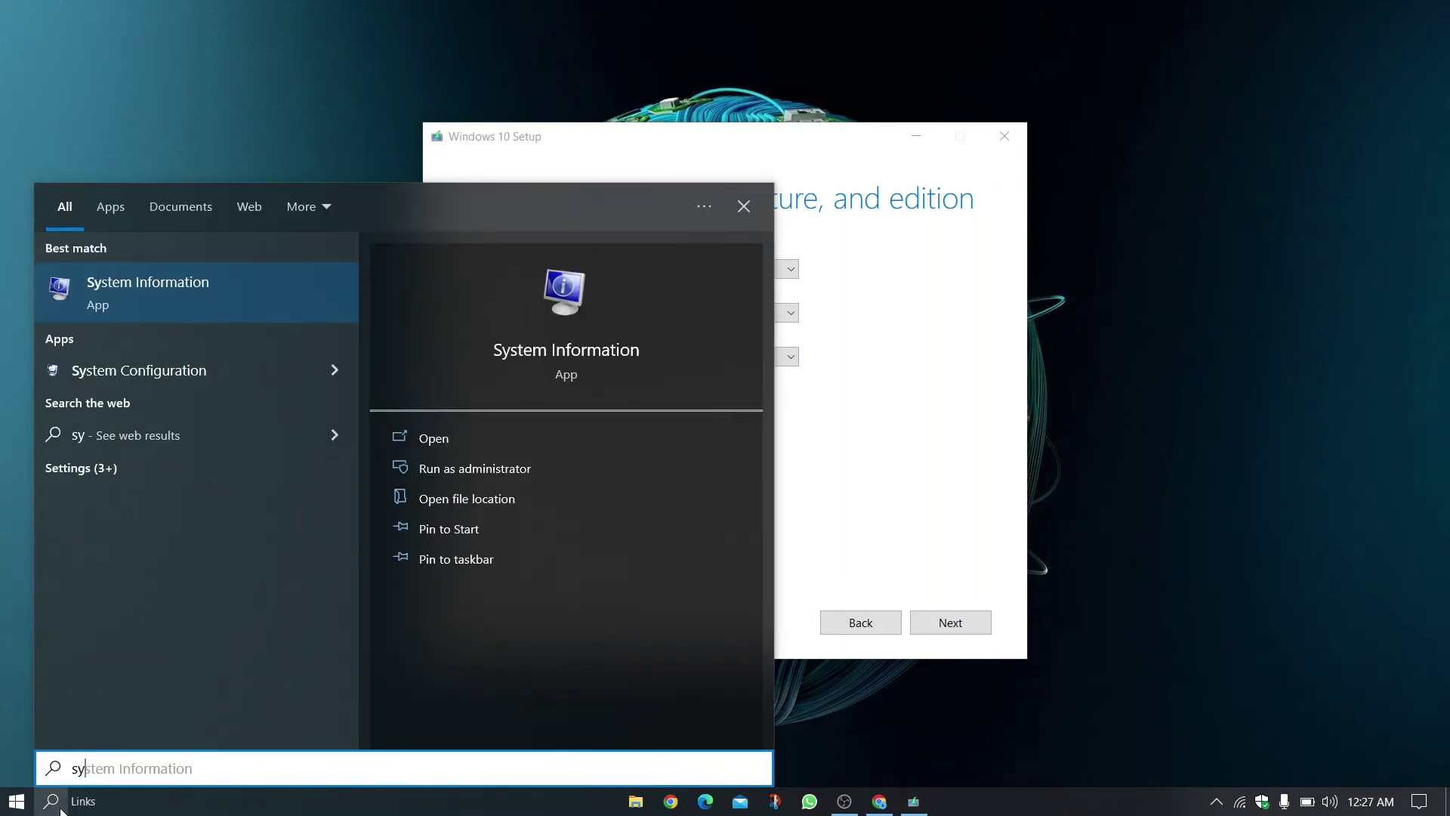
pyautogui.click(257, 282)
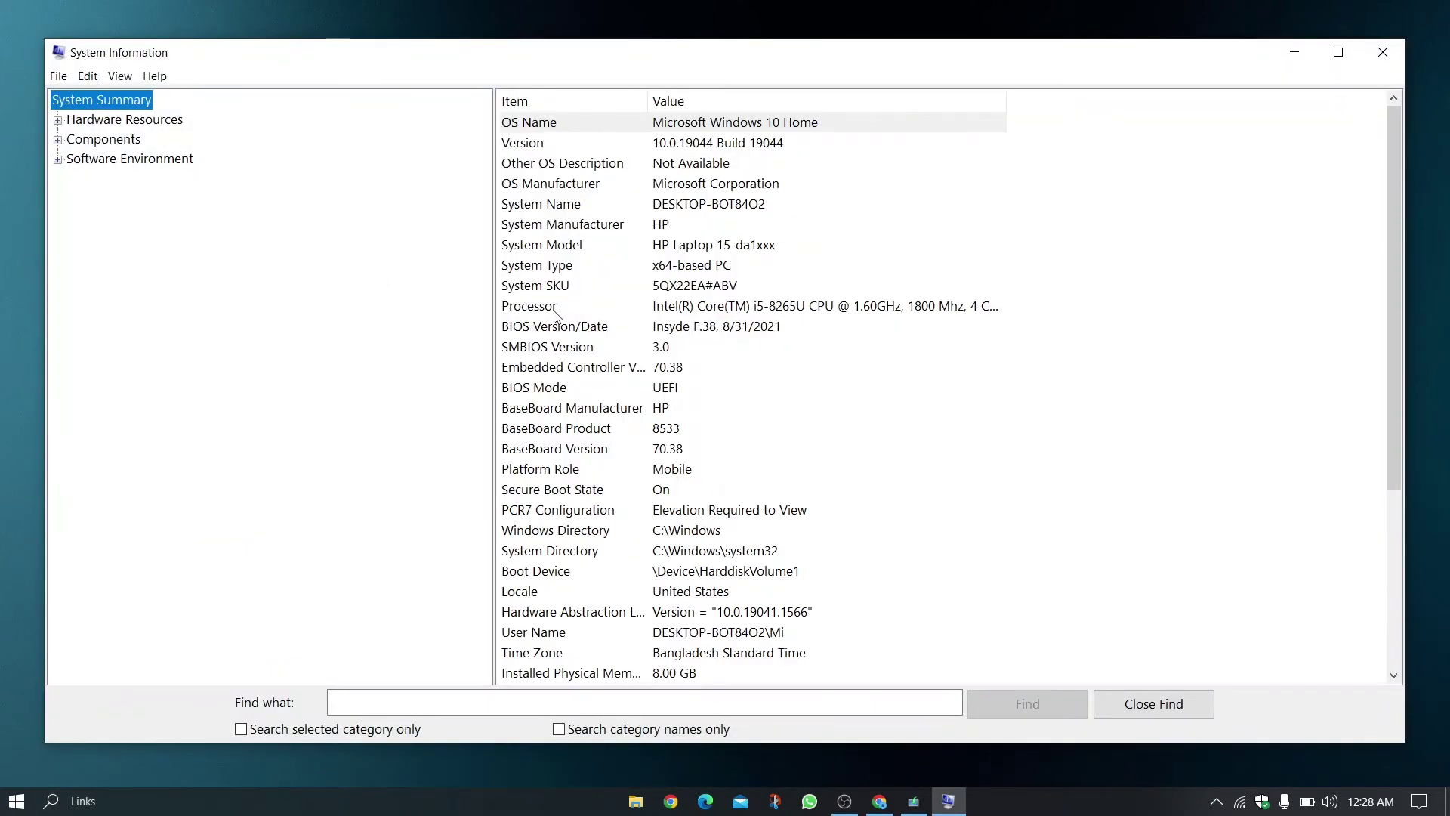
pyautogui.click(672, 266)
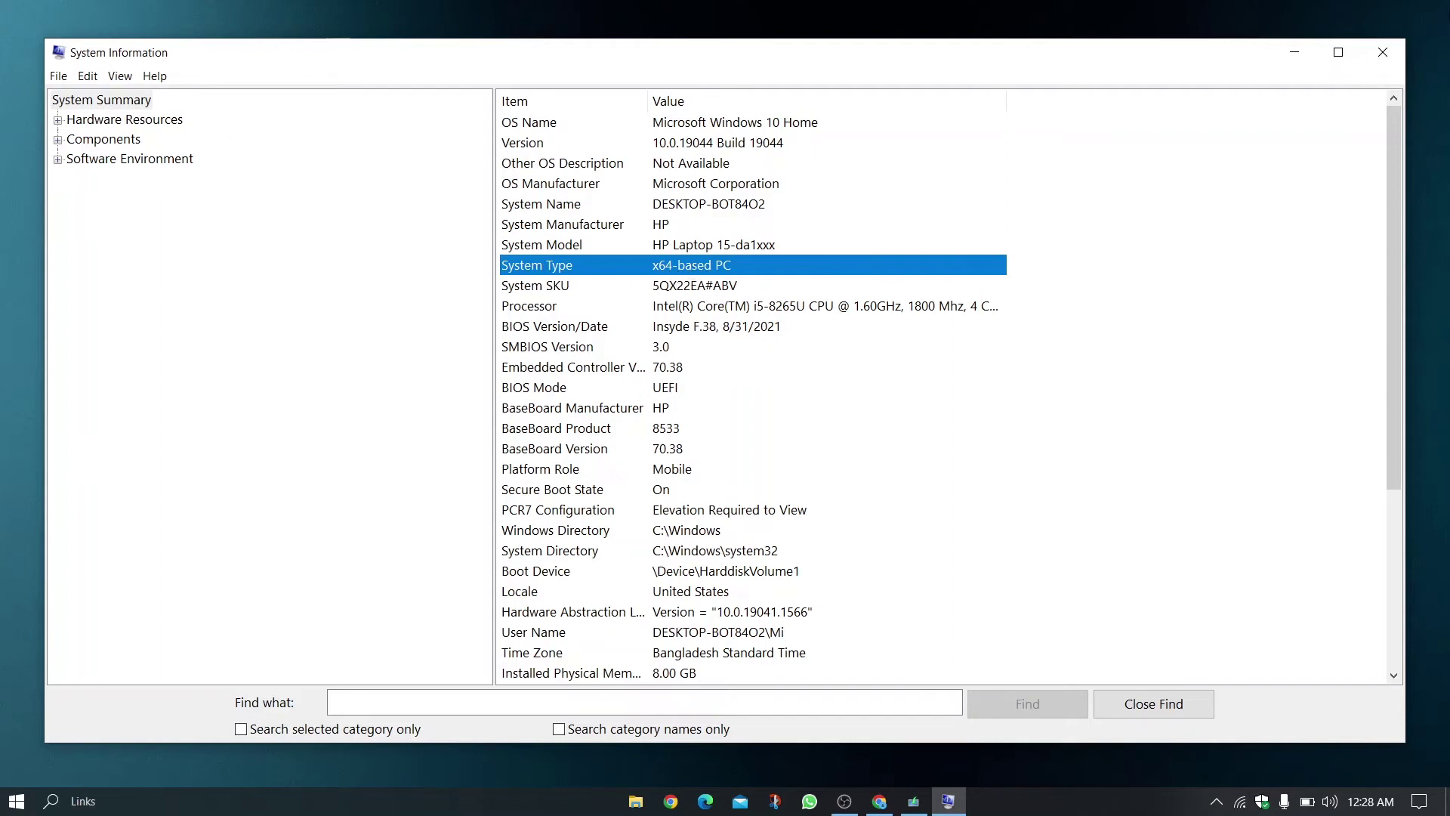
pyautogui.click(1383, 51)
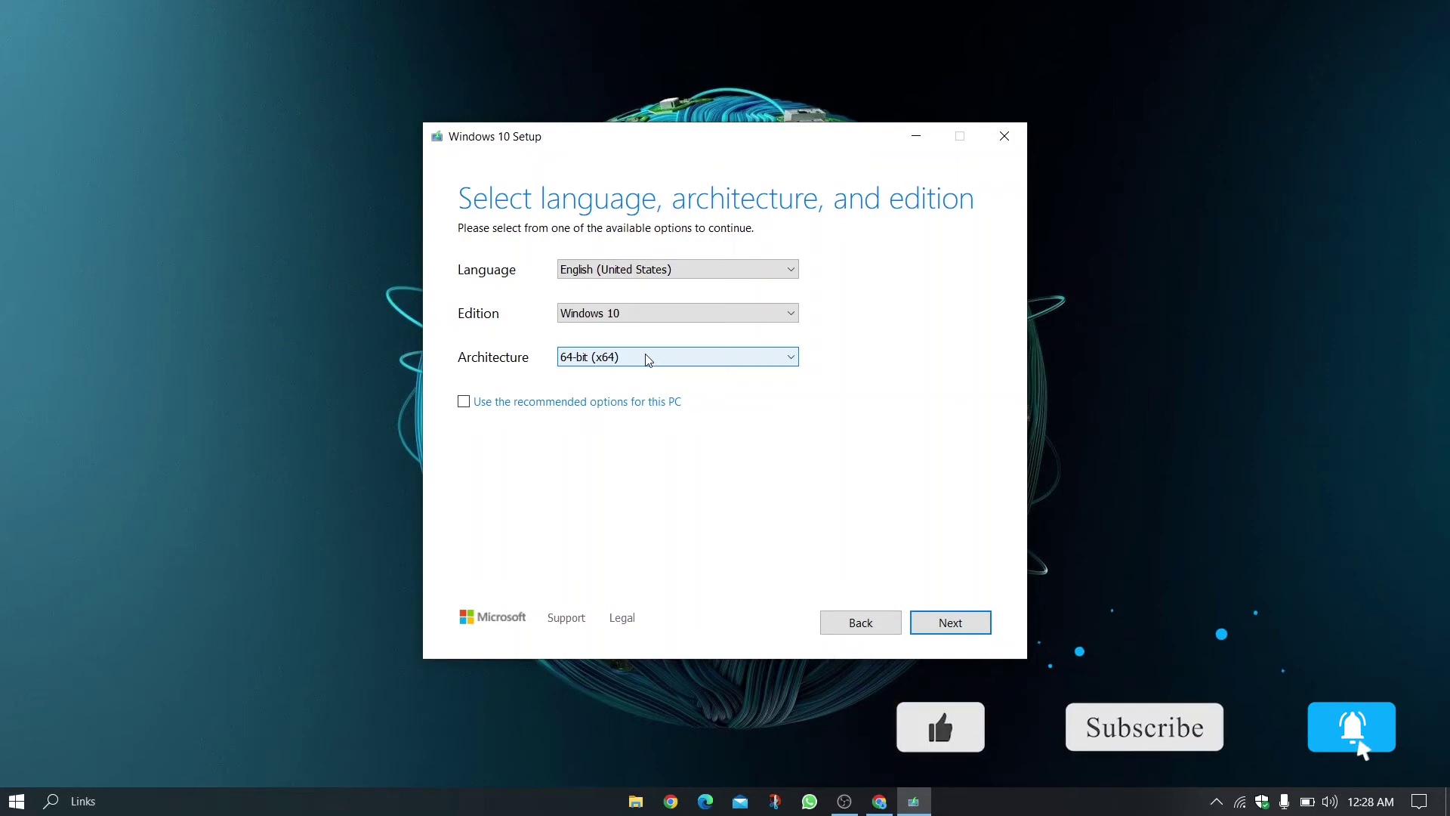
# Review the architecture choices, turn the recommended options for this PC back on, and continue to the media selection
pyautogui.click(648, 358)
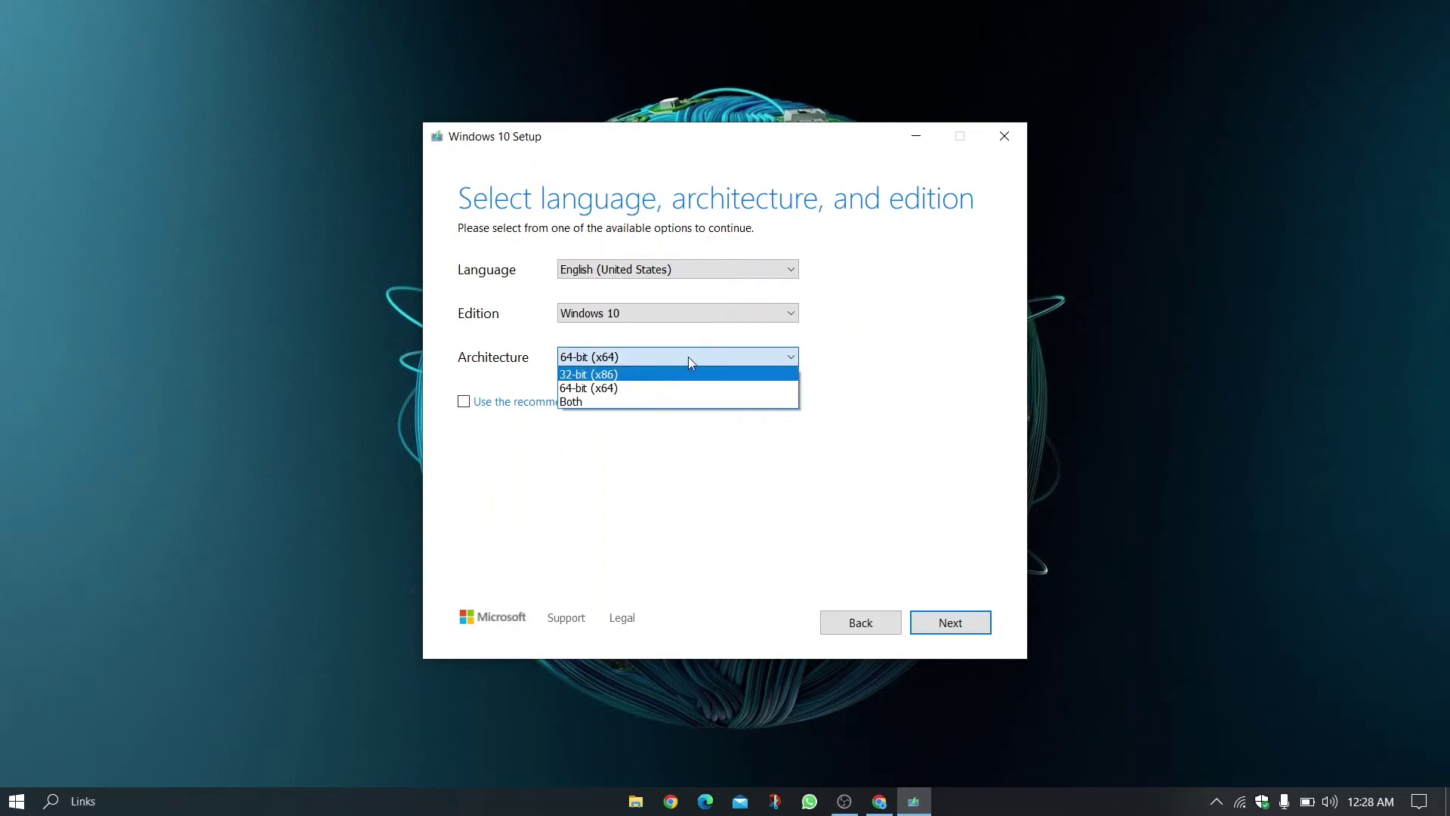
pyautogui.click(997, 321)
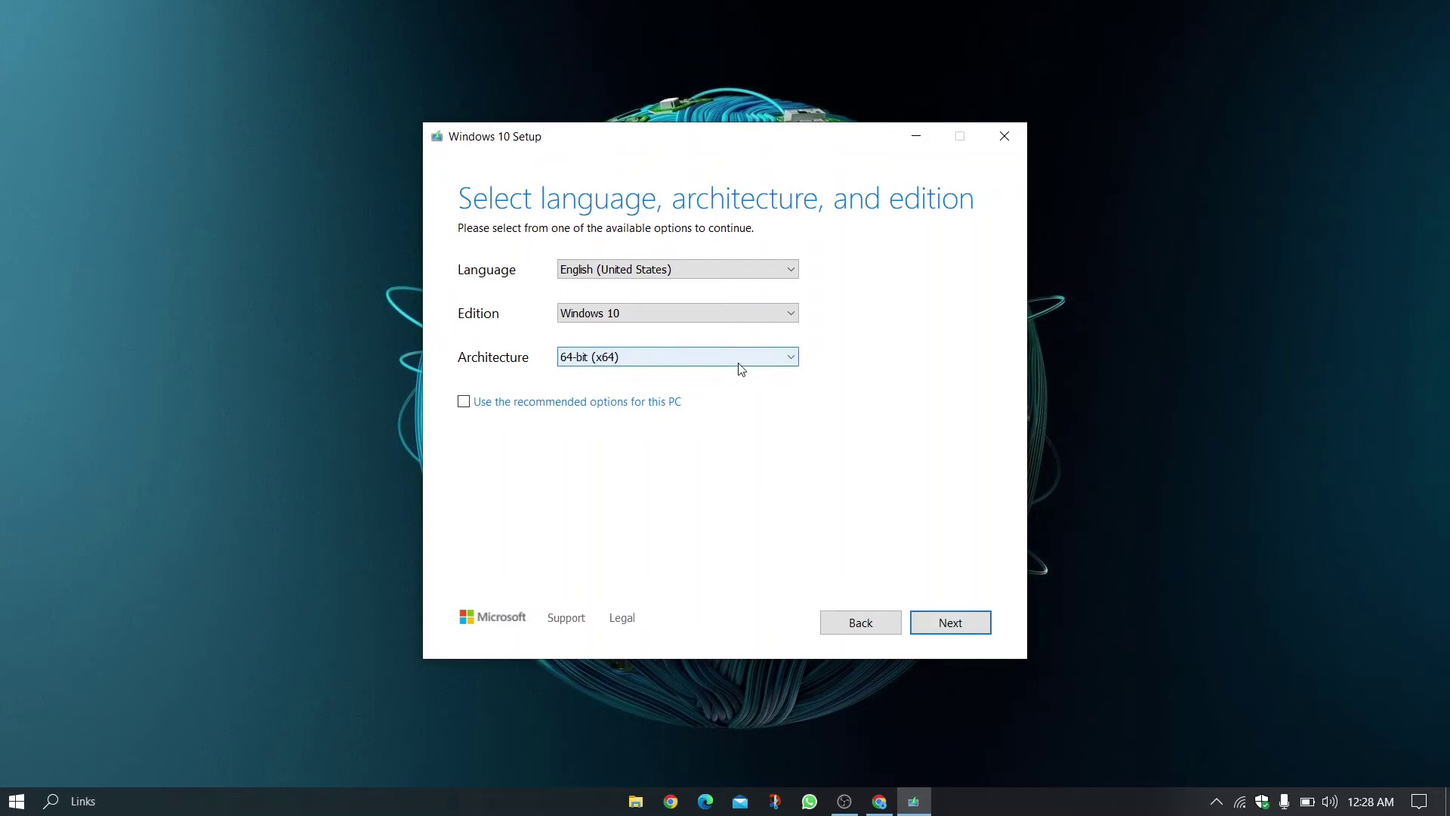
pyautogui.click(464, 403)
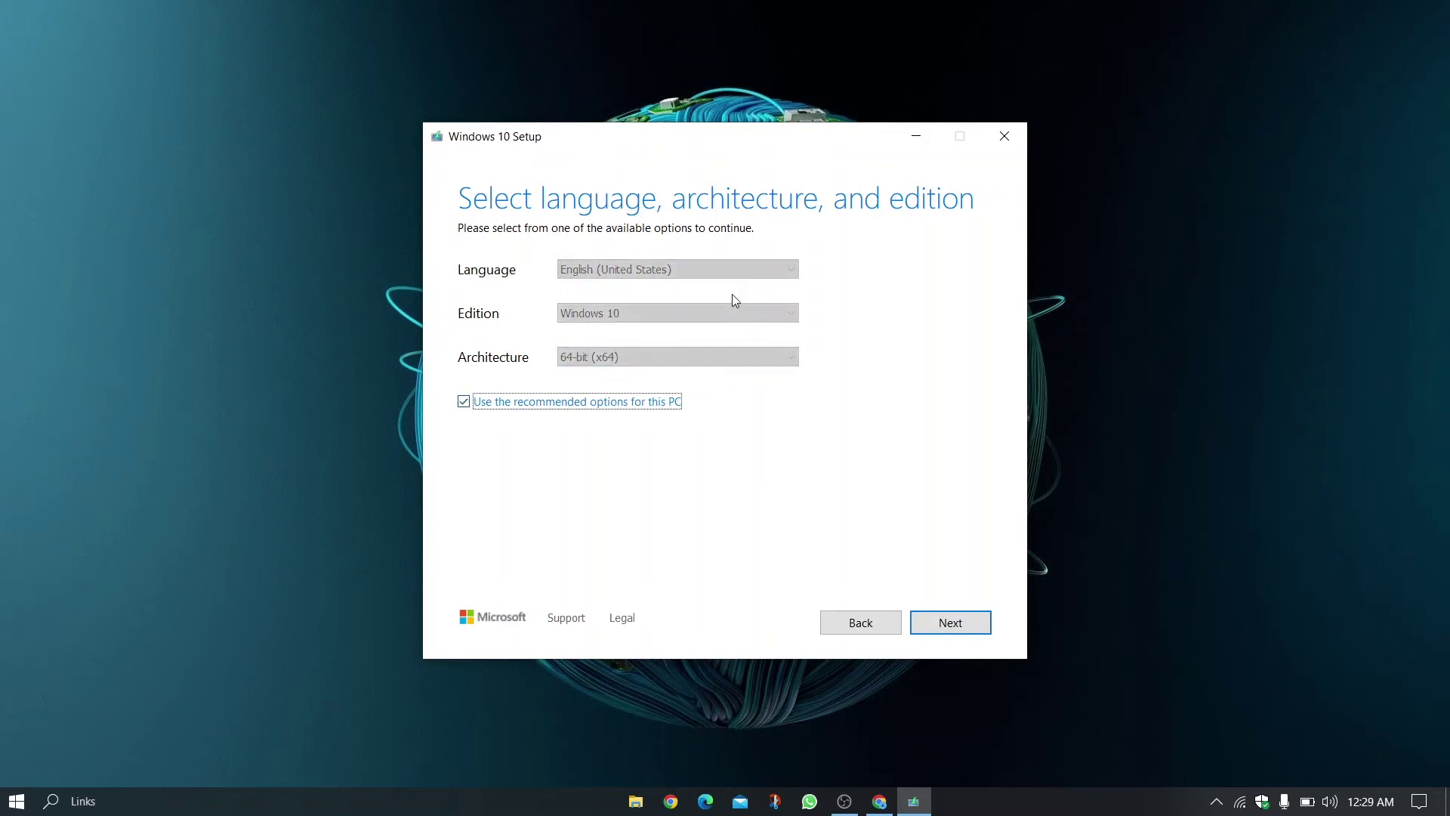
pyautogui.click(980, 628)
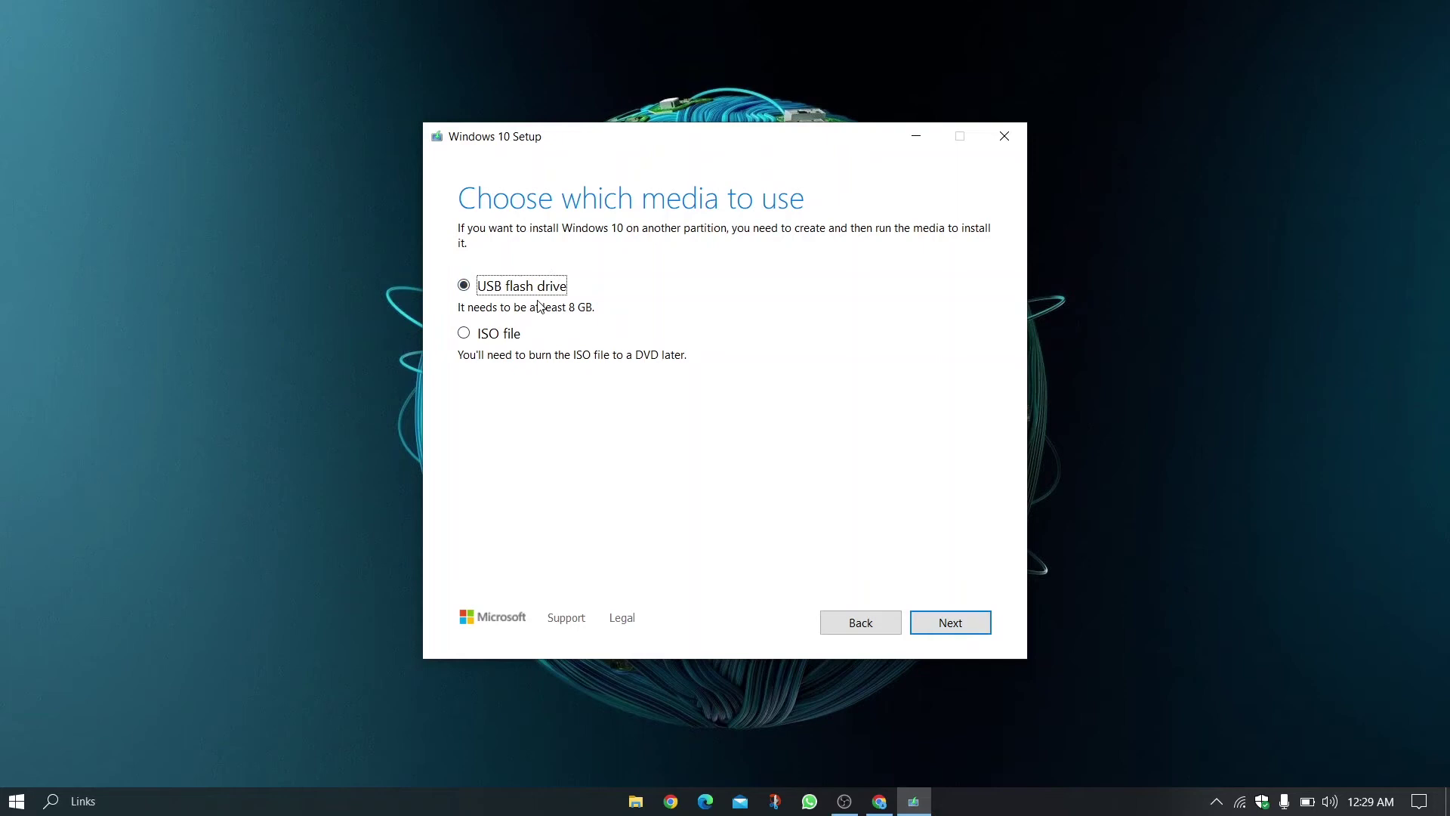
# Choose an ISO file as the media and save it as Windows.iso on New Volume (D:)
pyautogui.click(484, 340)
pyautogui.click(963, 625)
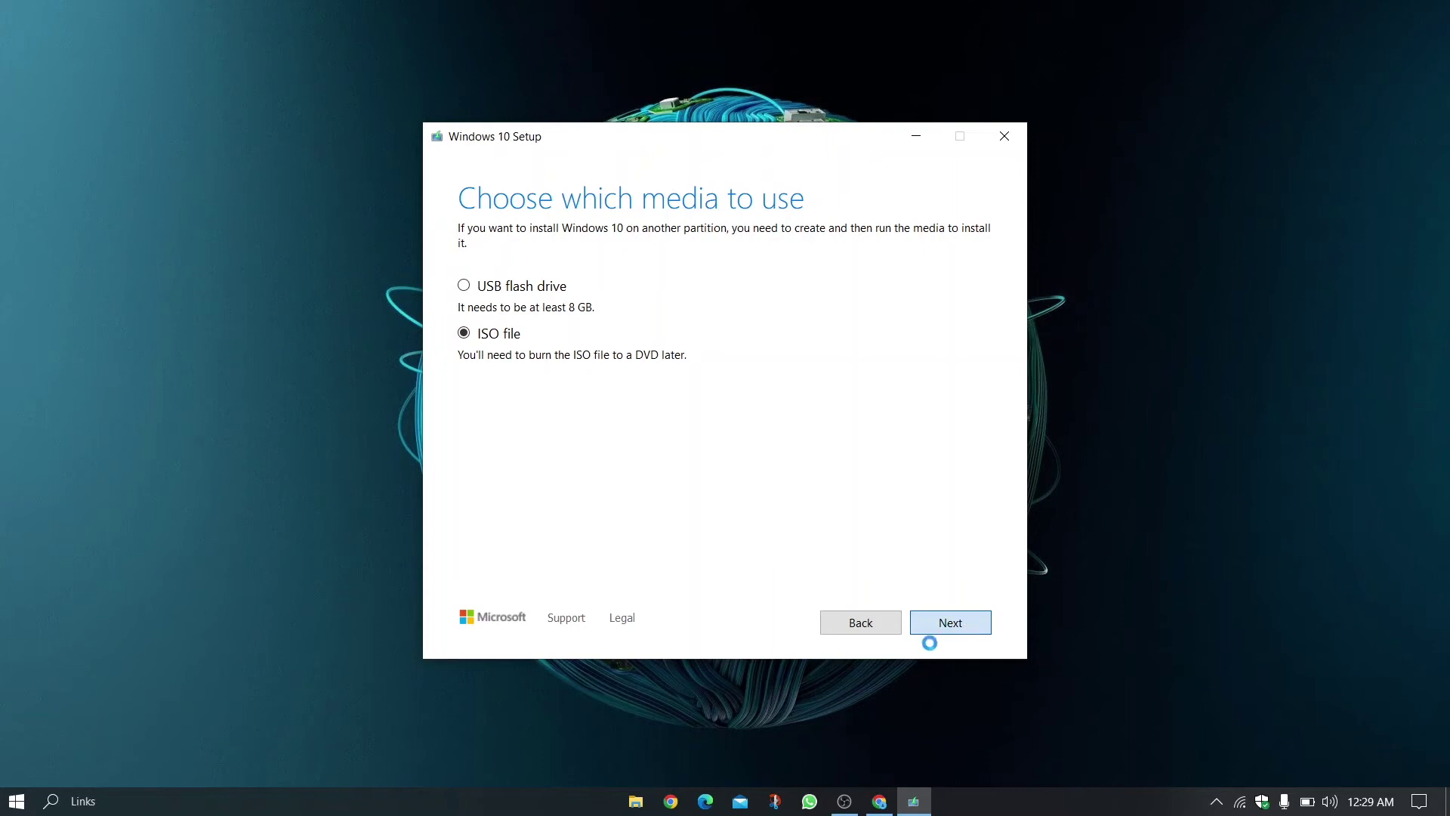
pyautogui.click(947, 633)
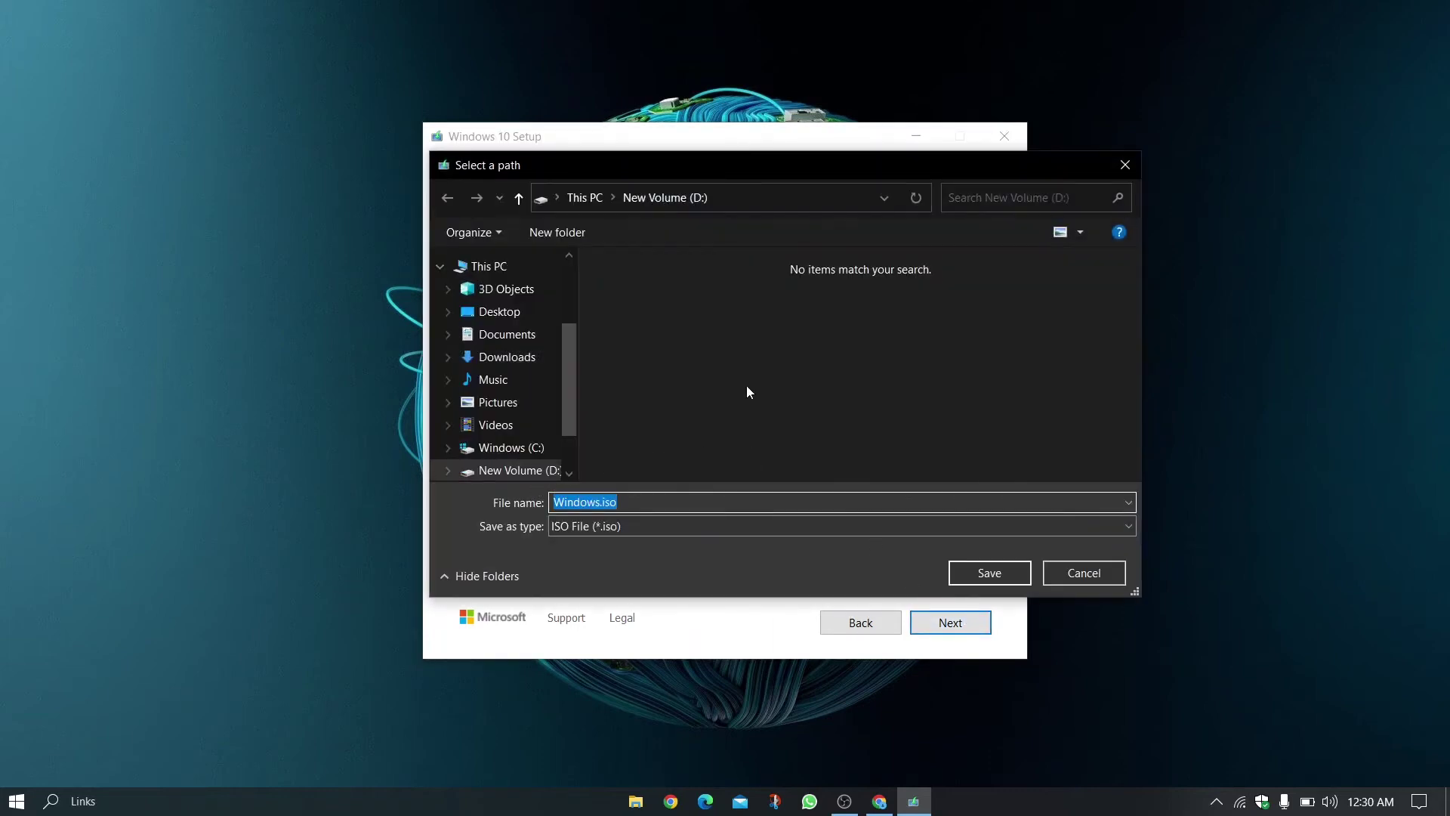
pyautogui.click(994, 578)
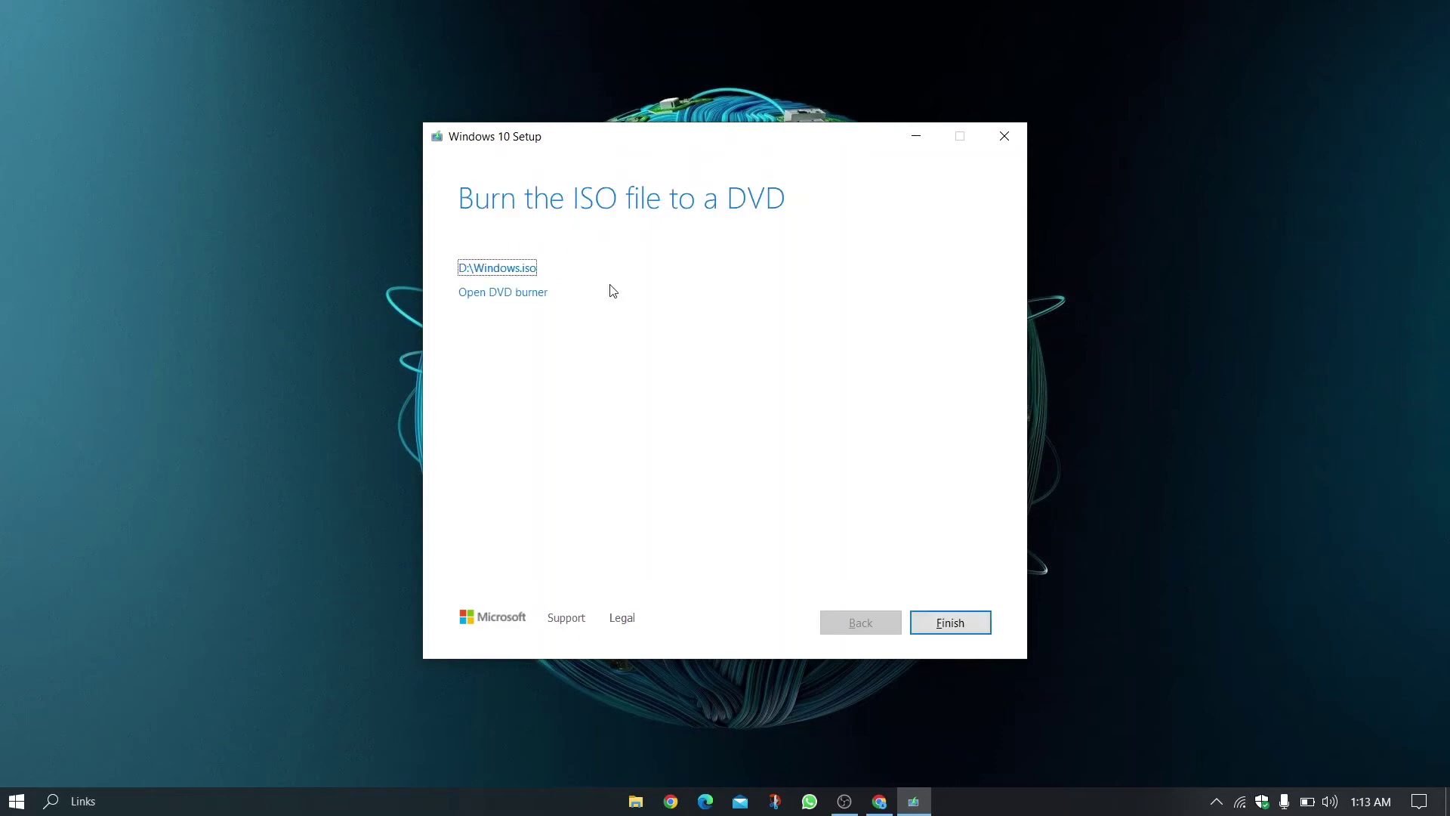
# Open the folder containing the saved ISO to check Windows.iso, then close it and finish the Windows 10 setup
pyautogui.click(495, 269)
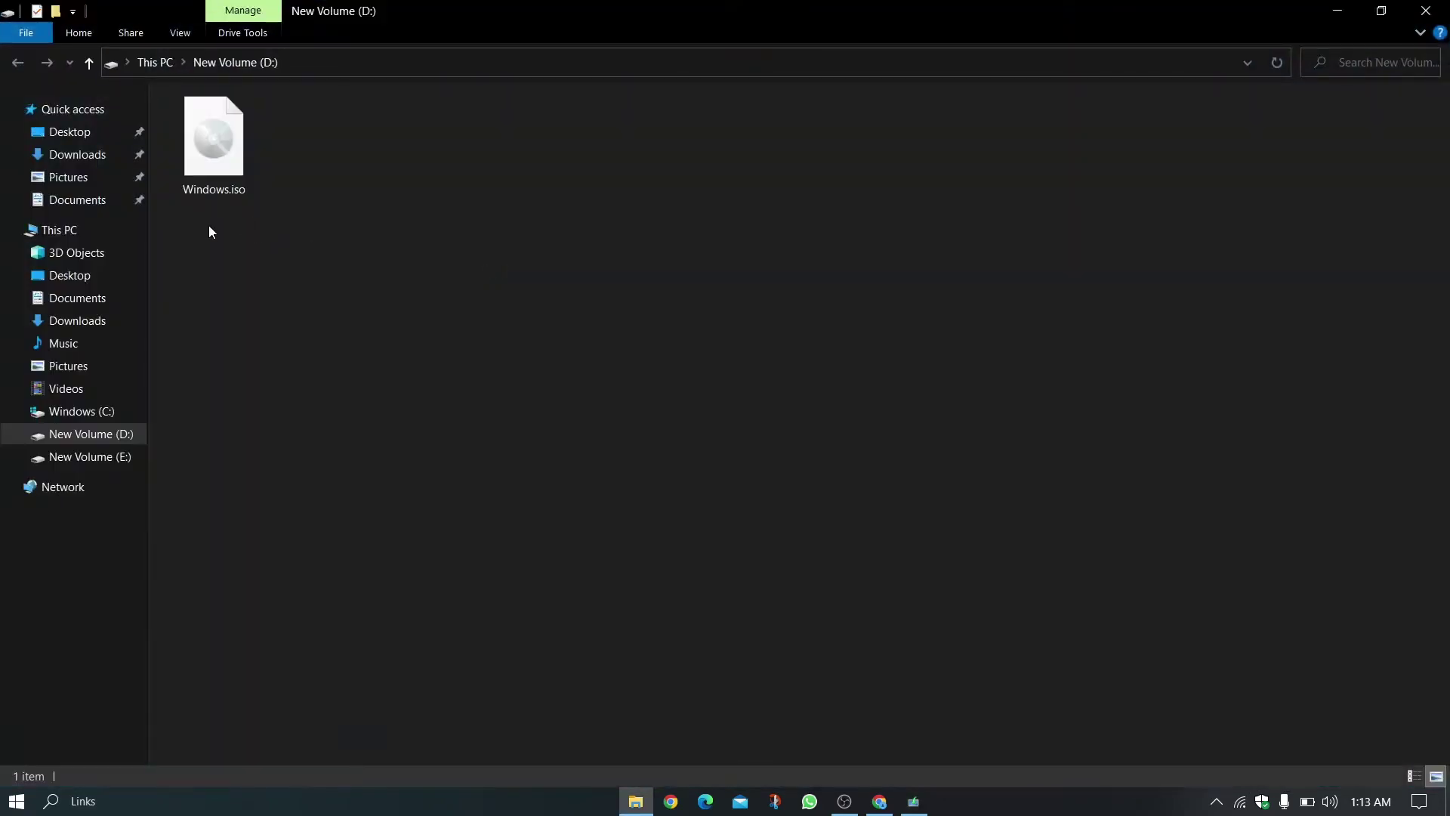
pyautogui.moveTo(192, 220); pyautogui.dragTo(355, 83)
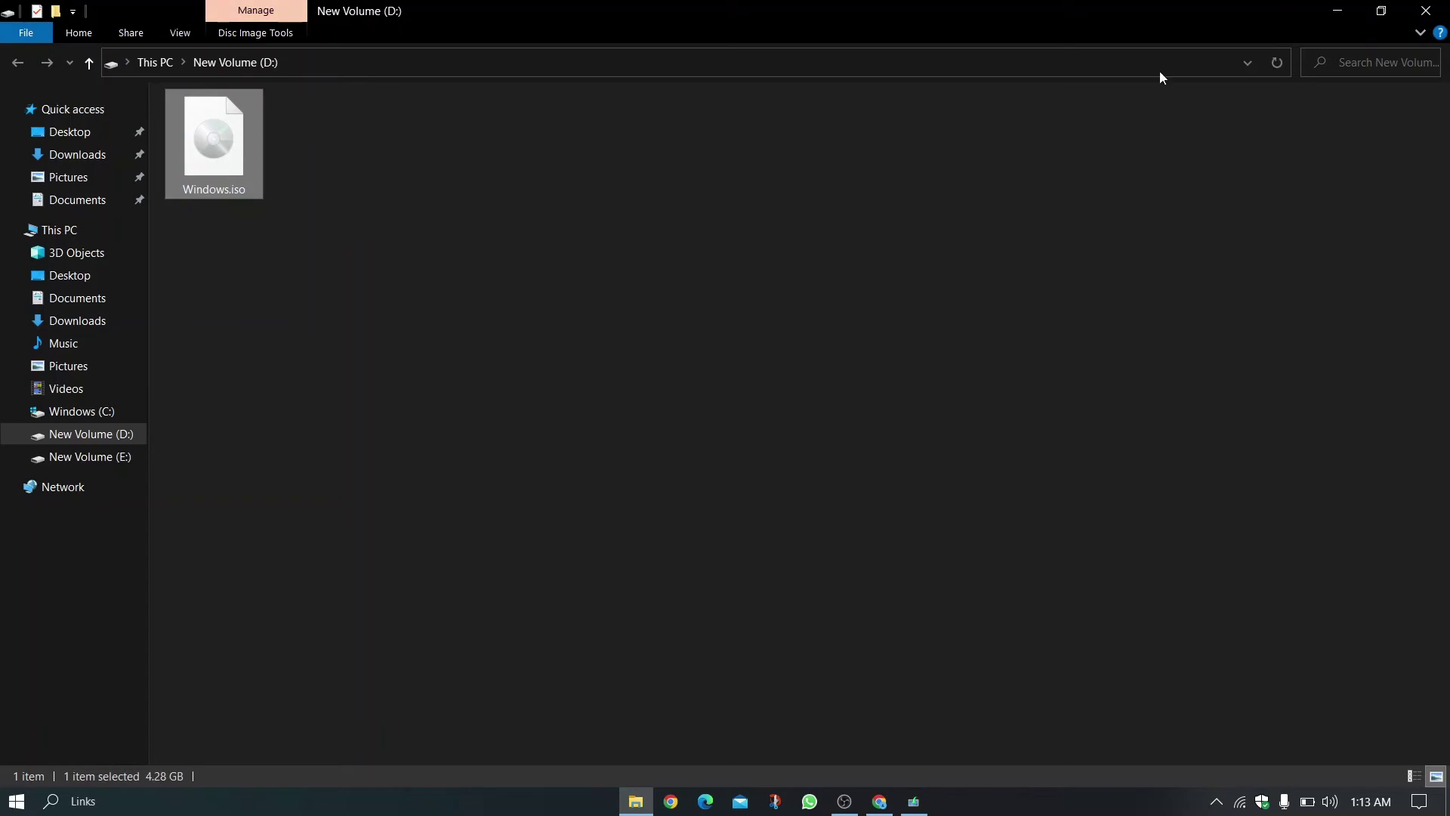
pyautogui.click(1426, 11)
pyautogui.click(946, 622)
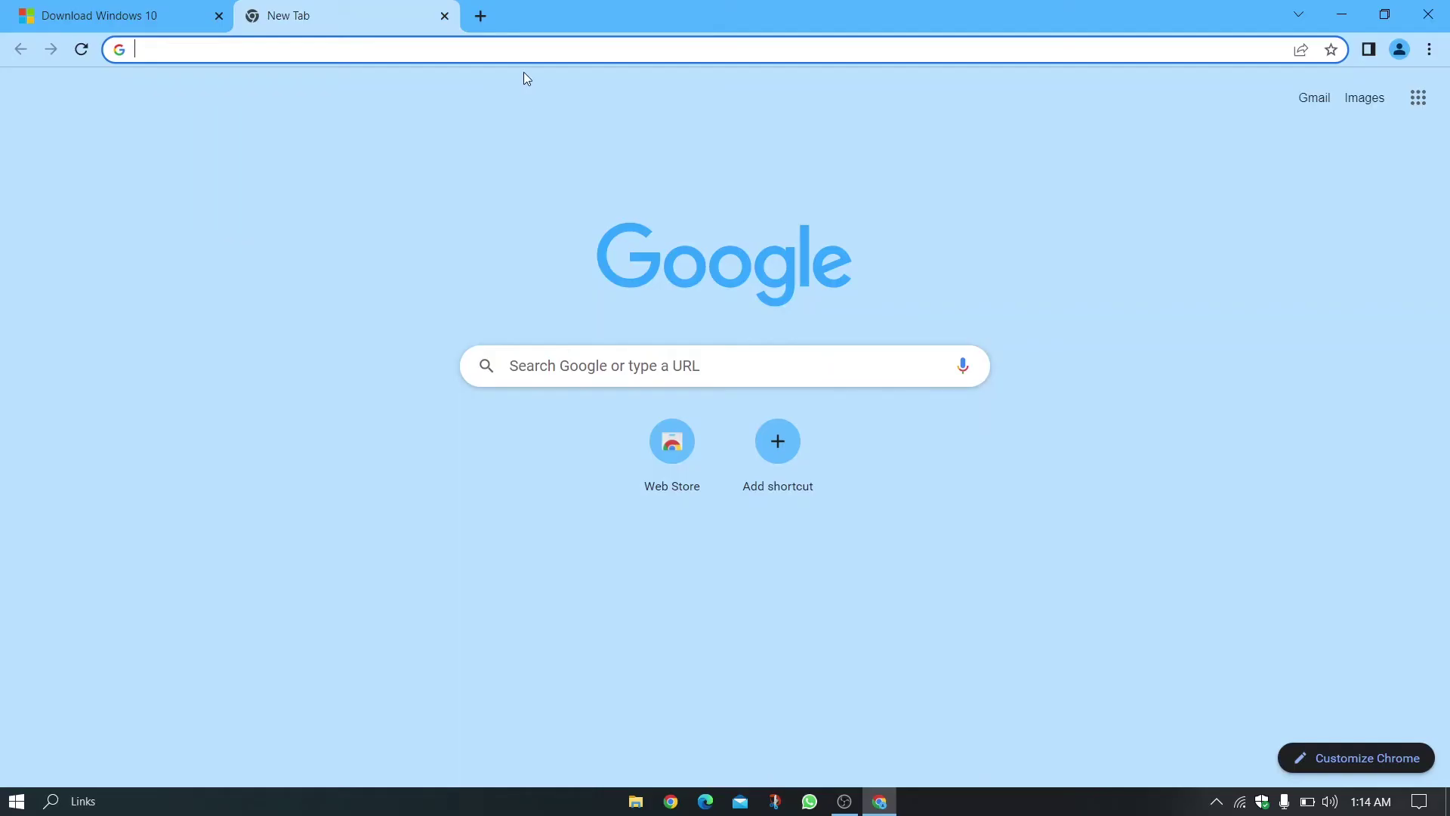
# Search the web for "rufus" in the browser and open the official rufus.ie site
pyautogui.write('ruf')
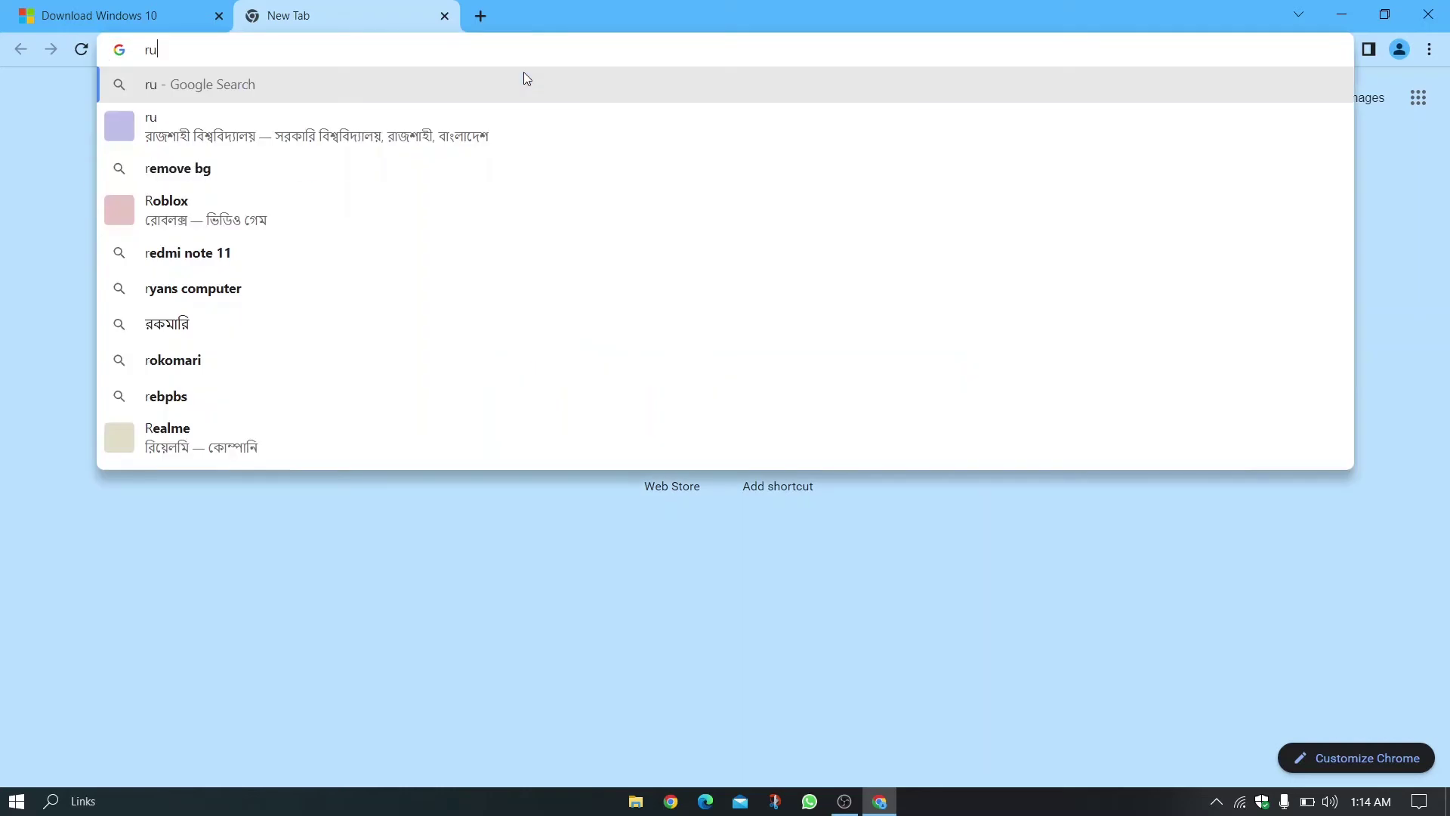
pyautogui.write('us')
pyautogui.press('Return')
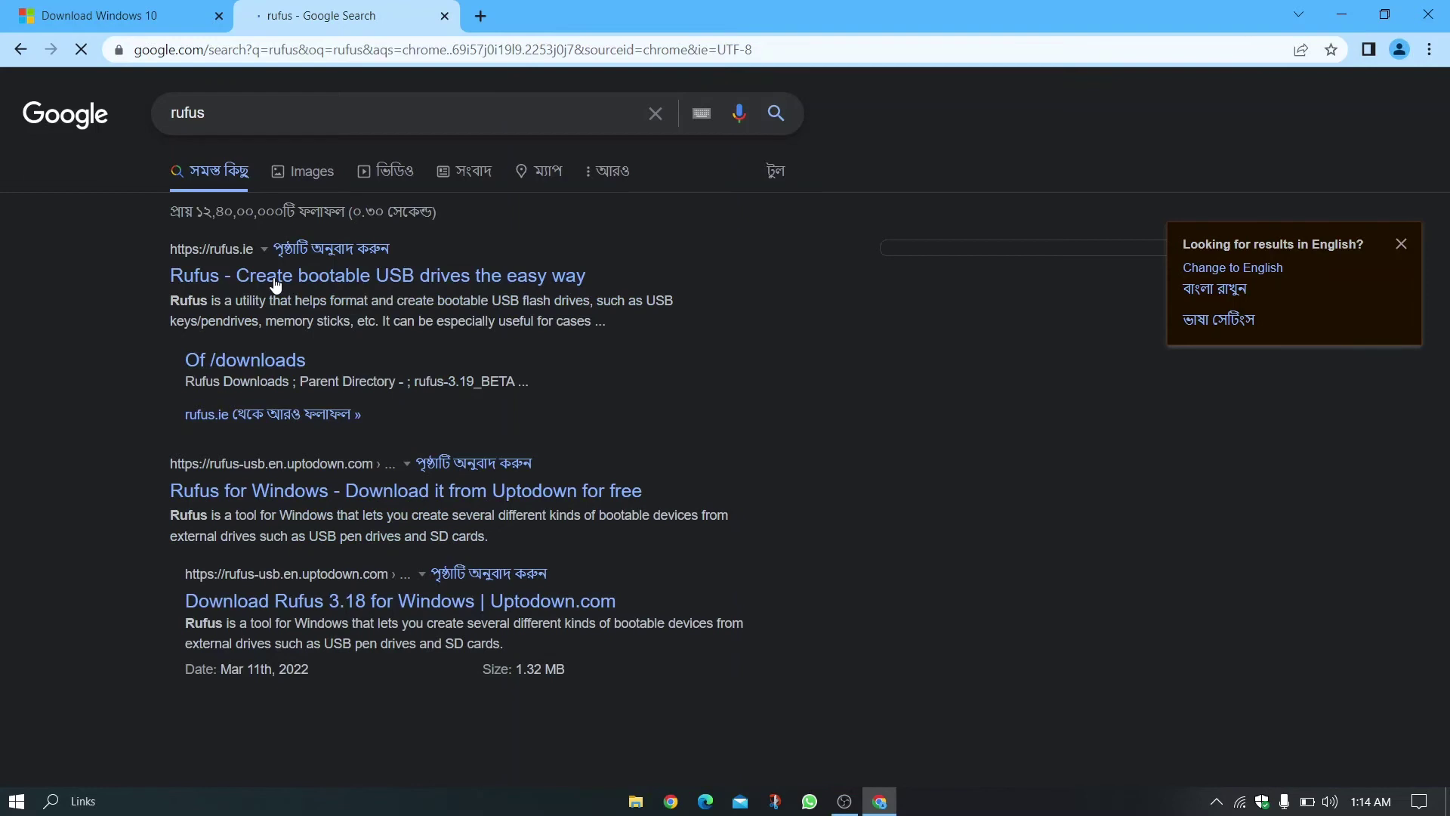
pyautogui.click(275, 281)
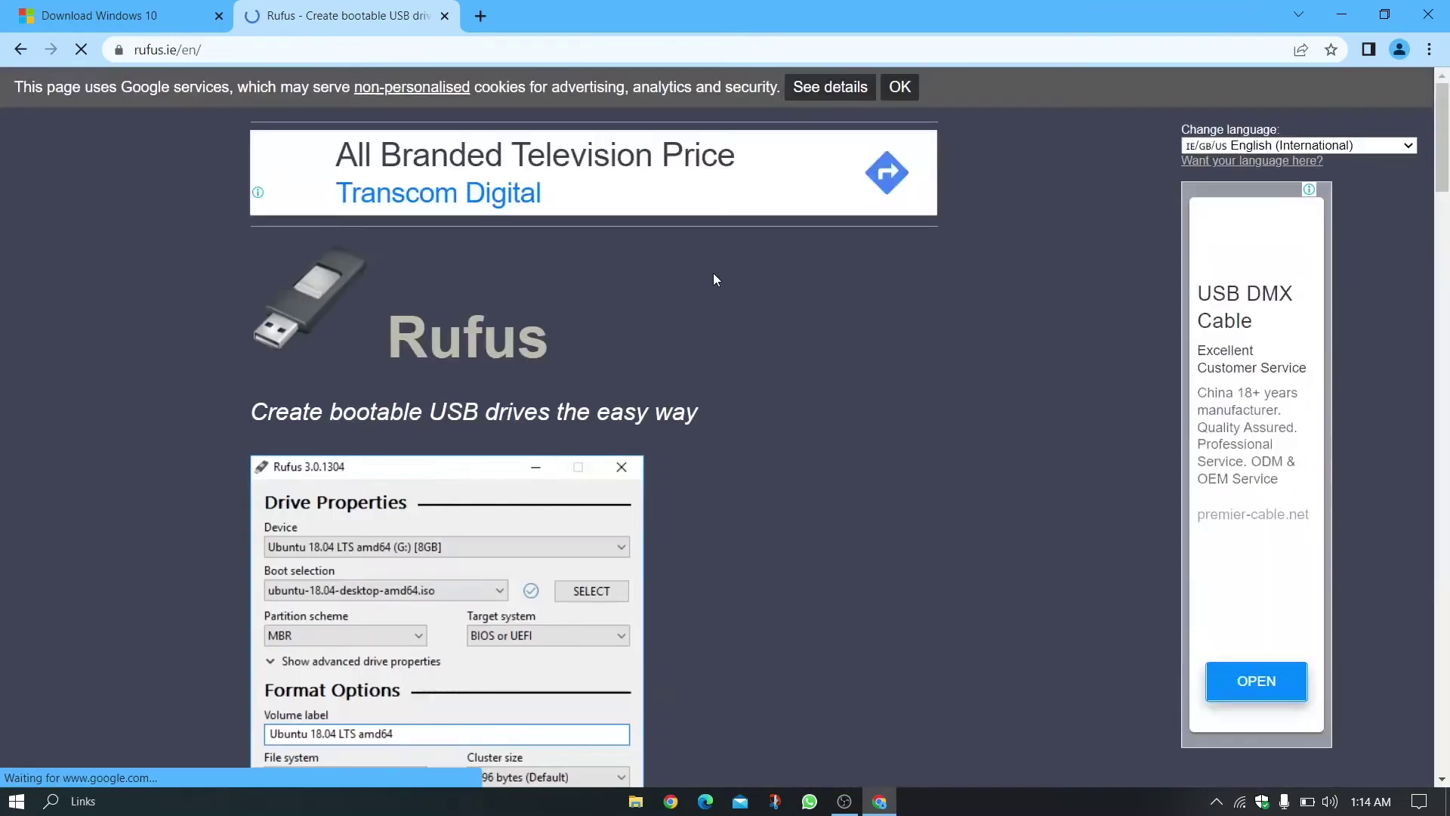
# Download Rufus 3.18 from the site's Download section, dismissing the ad that interrupts, and close the browser
pyautogui.scroll(-10, 715, 278)
pyautogui.click(338, 344)
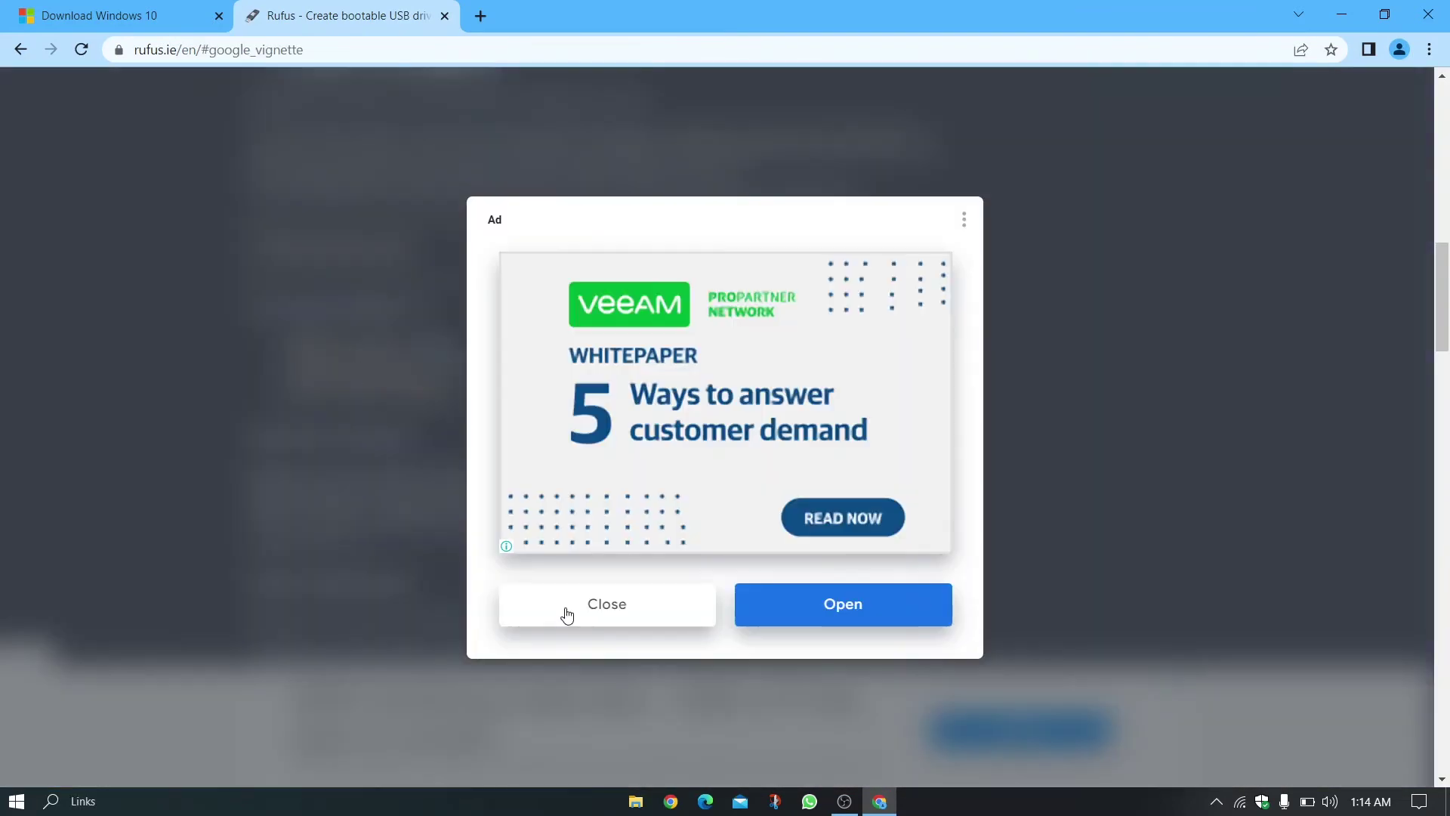
pyautogui.click(566, 609)
pyautogui.click(201, 761)
pyautogui.click(241, 613)
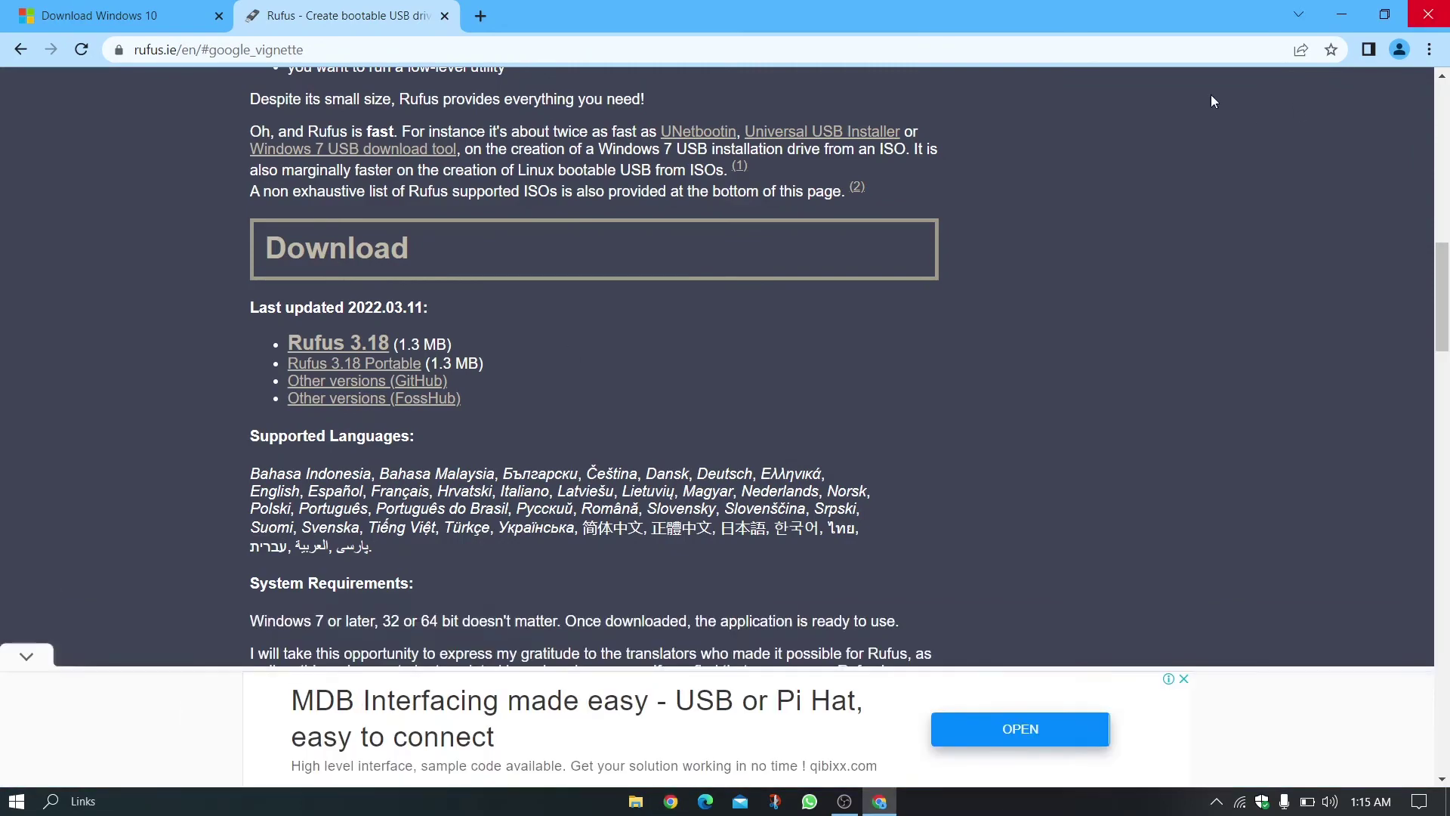
pyautogui.click(1444, 12)
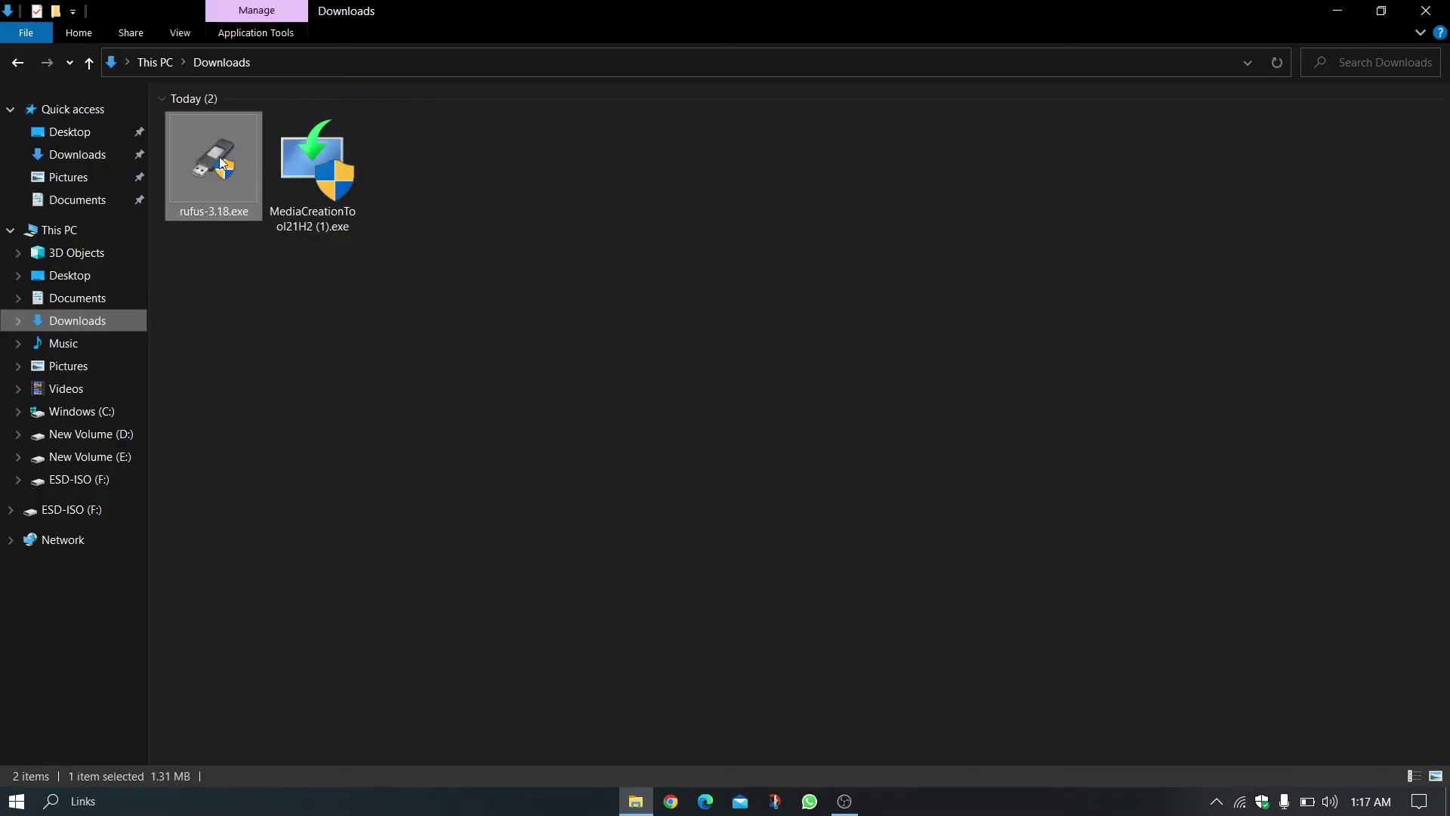
# Launch rufus-3.18.exe from the Downloads folder and select ESD-ISO (F:) [16 GB] as the device
pyautogui.doubleClick(219, 156)
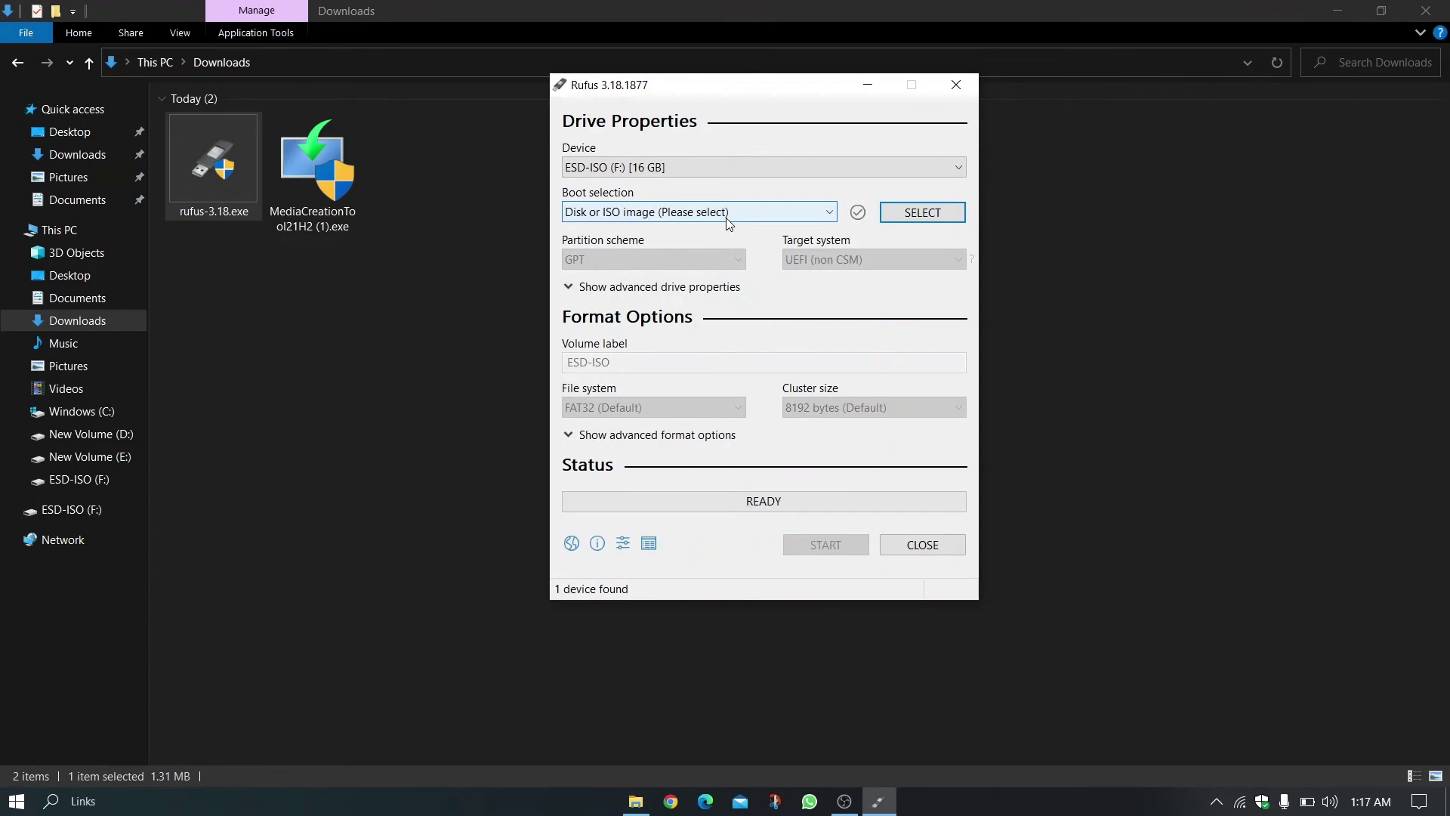
pyautogui.click(682, 166)
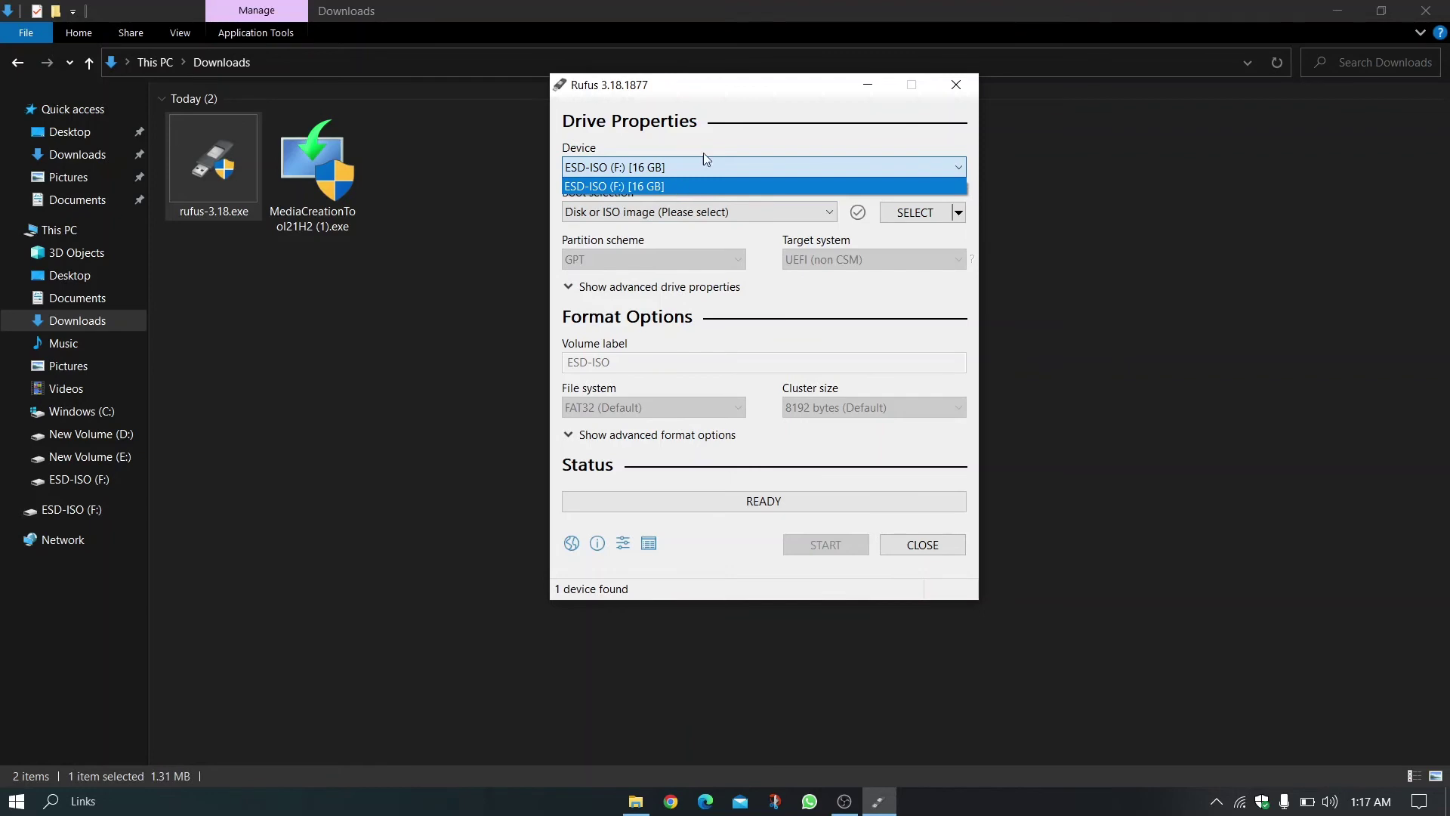
pyautogui.click(732, 184)
# Keep the boot selection on a disk or ISO image and load Windows.iso from New Volume (D:)
pyautogui.click(620, 215)
pyautogui.click(632, 261)
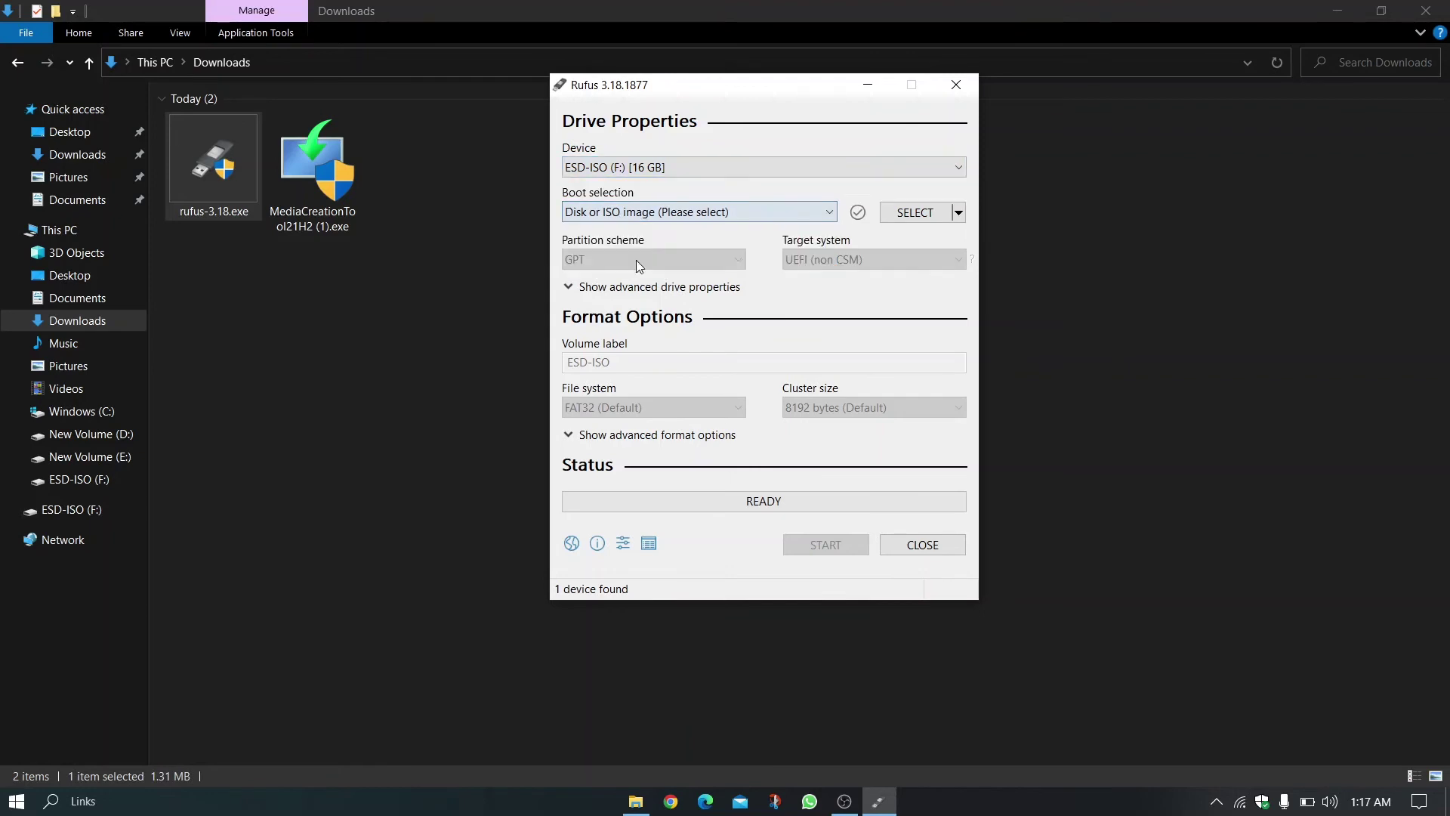
pyautogui.click(927, 215)
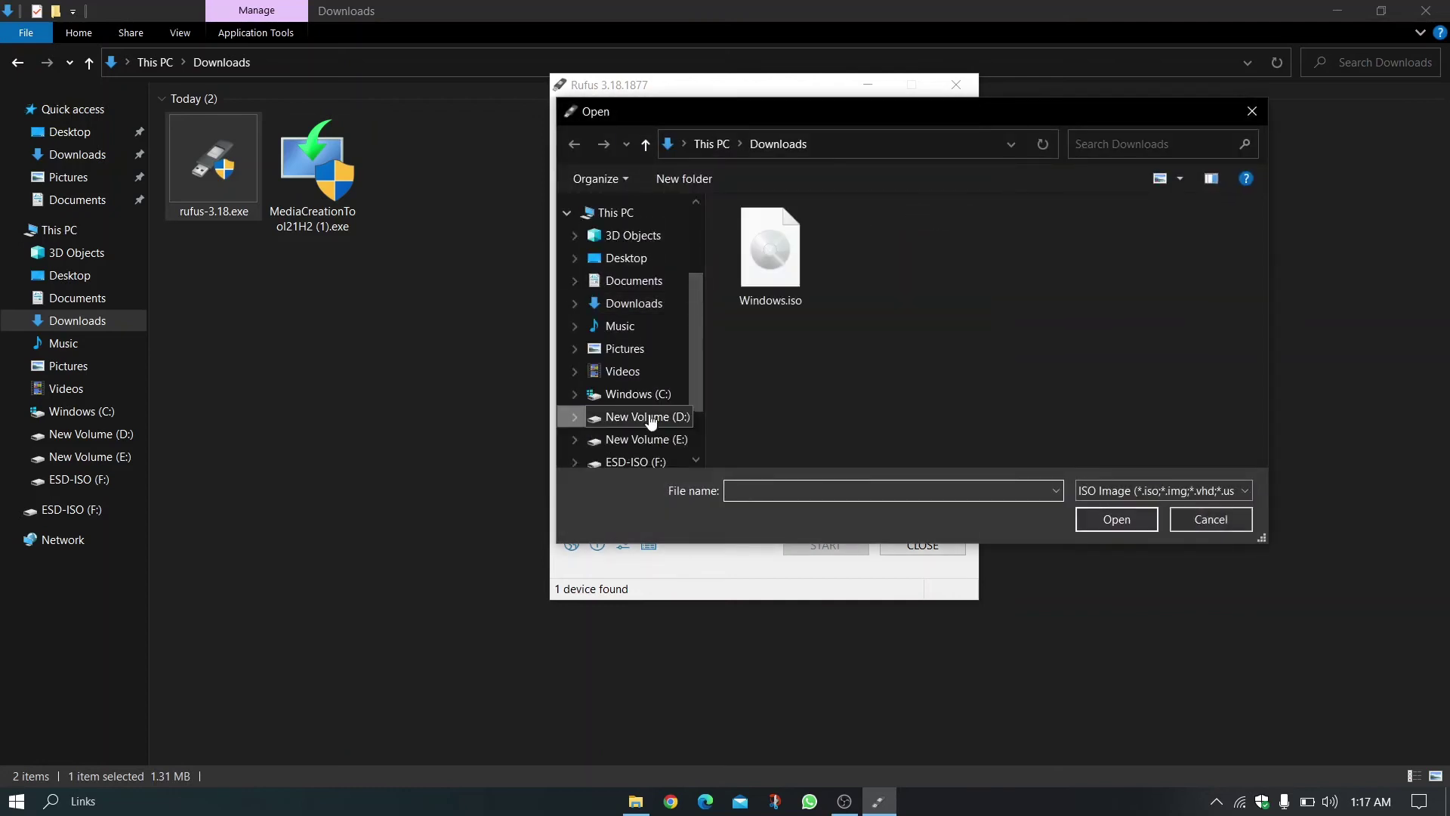
pyautogui.click(651, 421)
pyautogui.click(790, 281)
pyautogui.click(1117, 519)
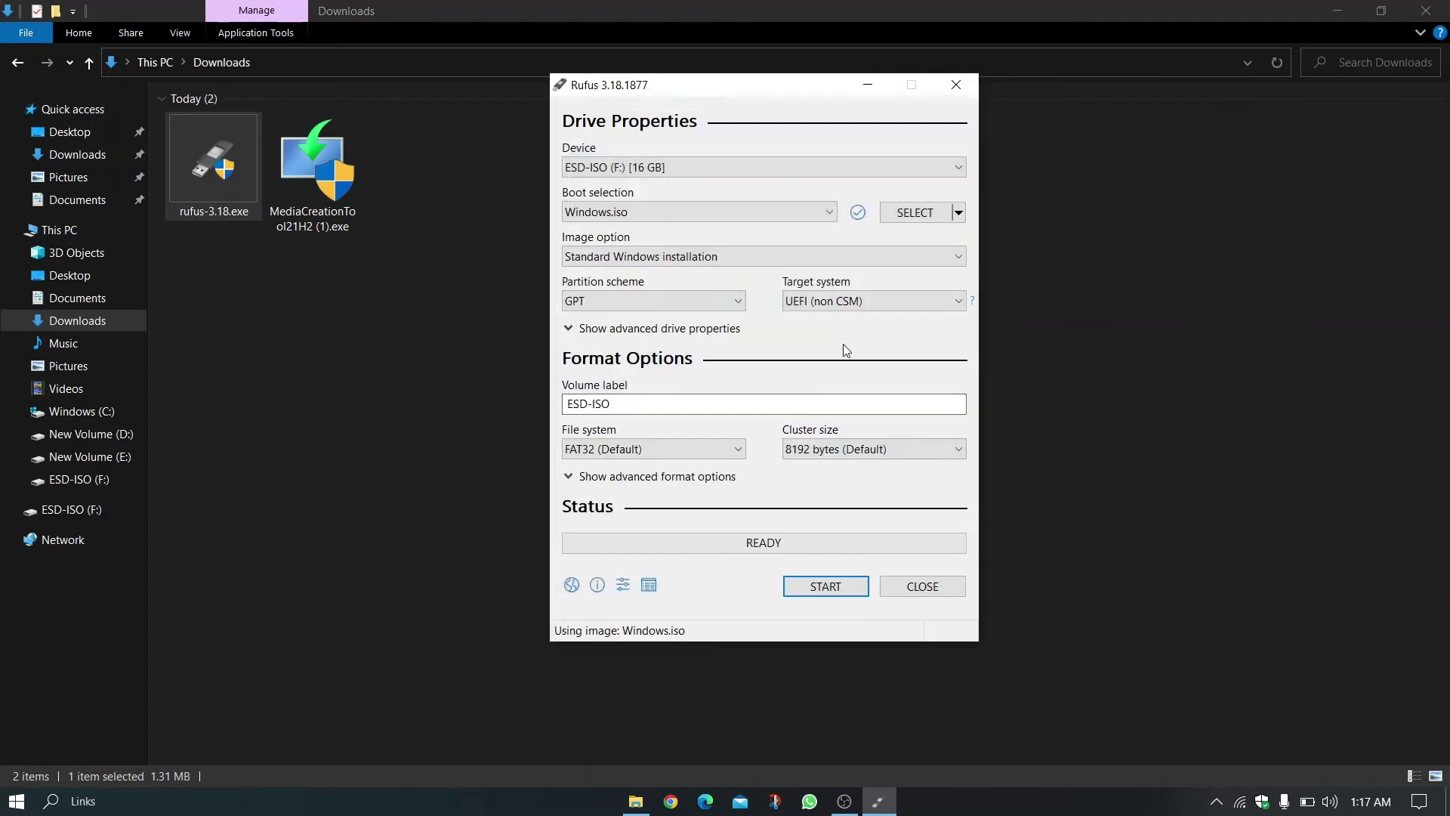
# Review the image option choices and keep Standard Windows installation
pyautogui.moveTo(723, 266)
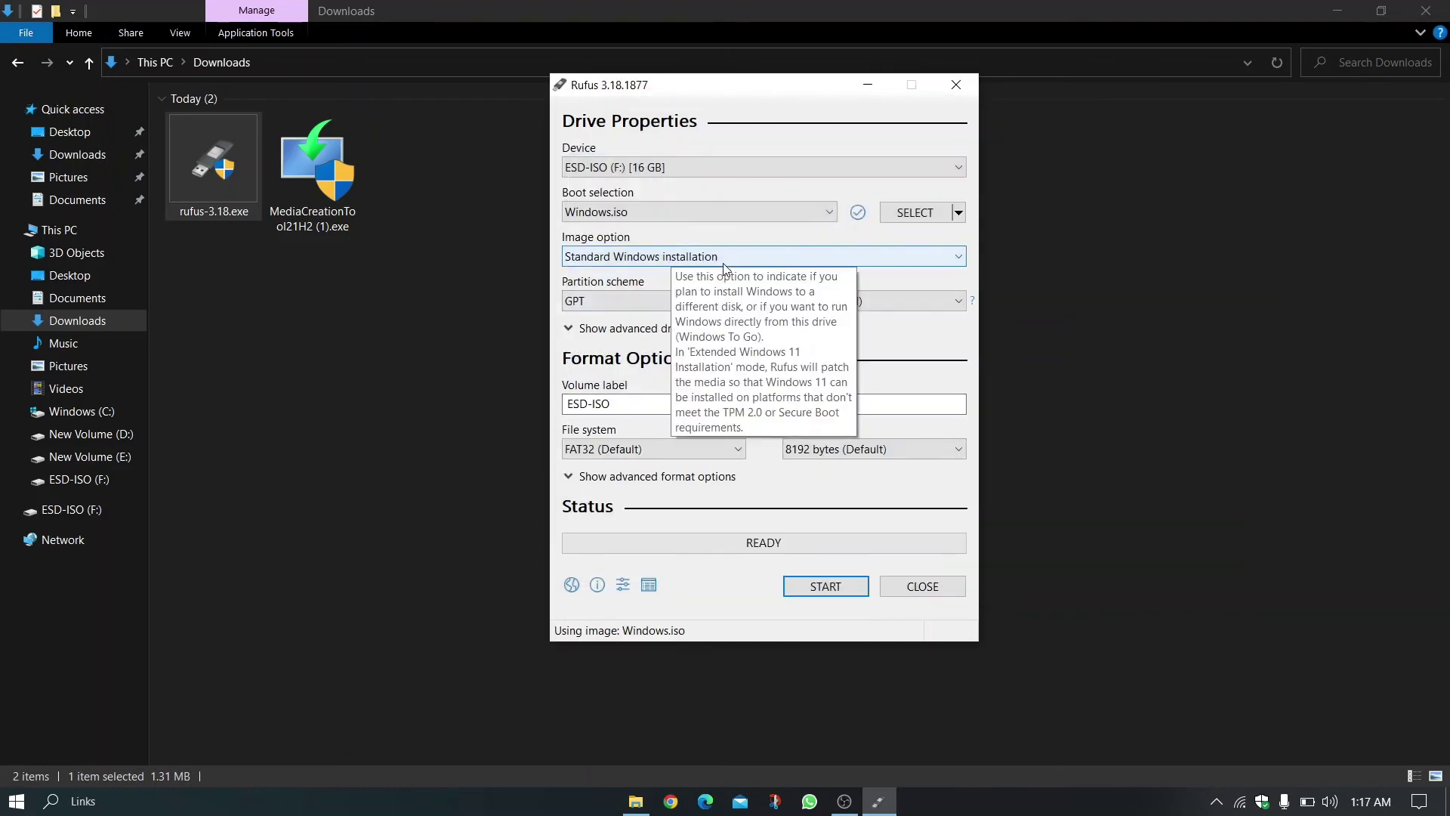
pyautogui.click(642, 257)
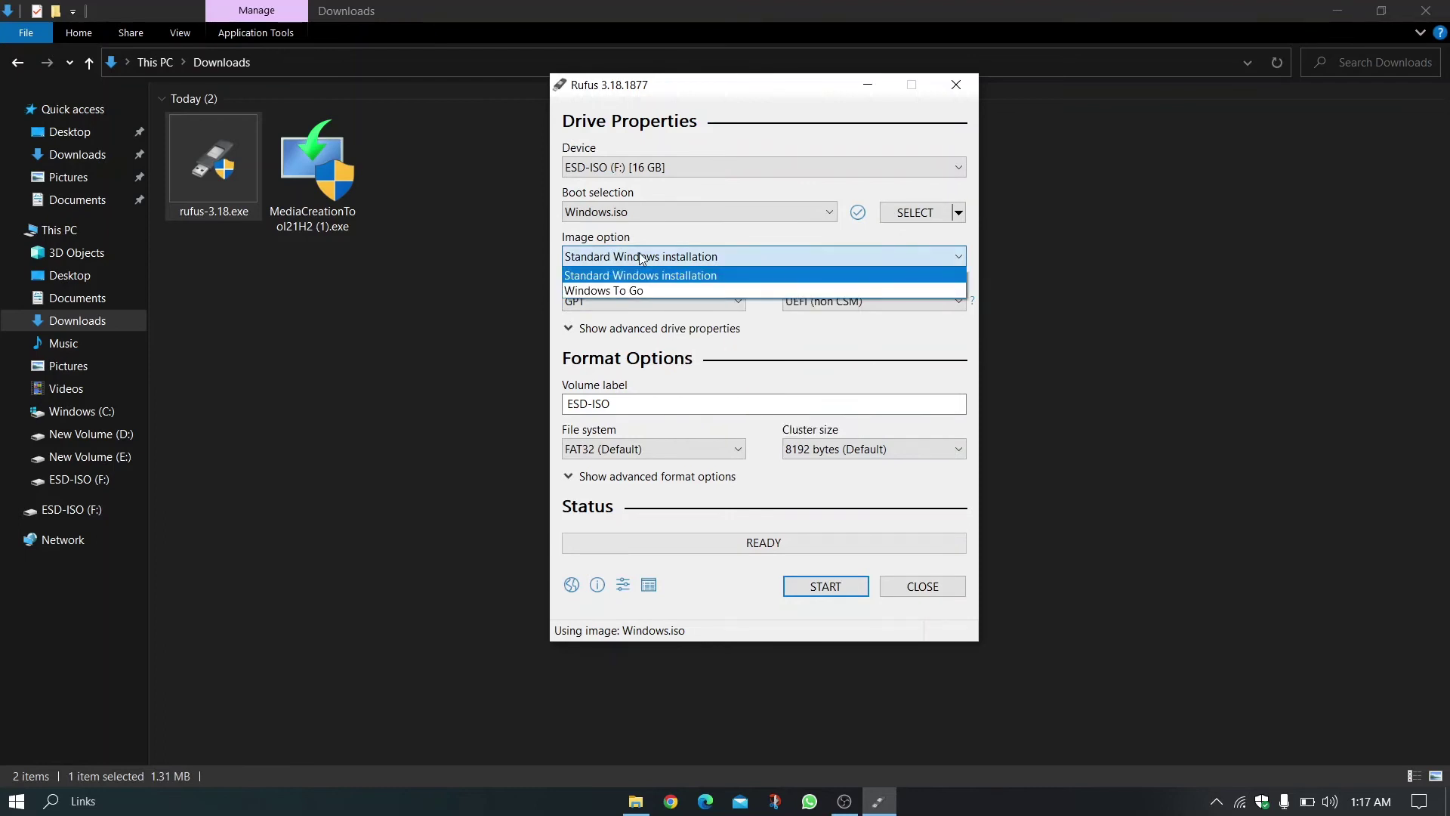
pyautogui.click(639, 257)
pyautogui.click(596, 301)
pyautogui.click(590, 288)
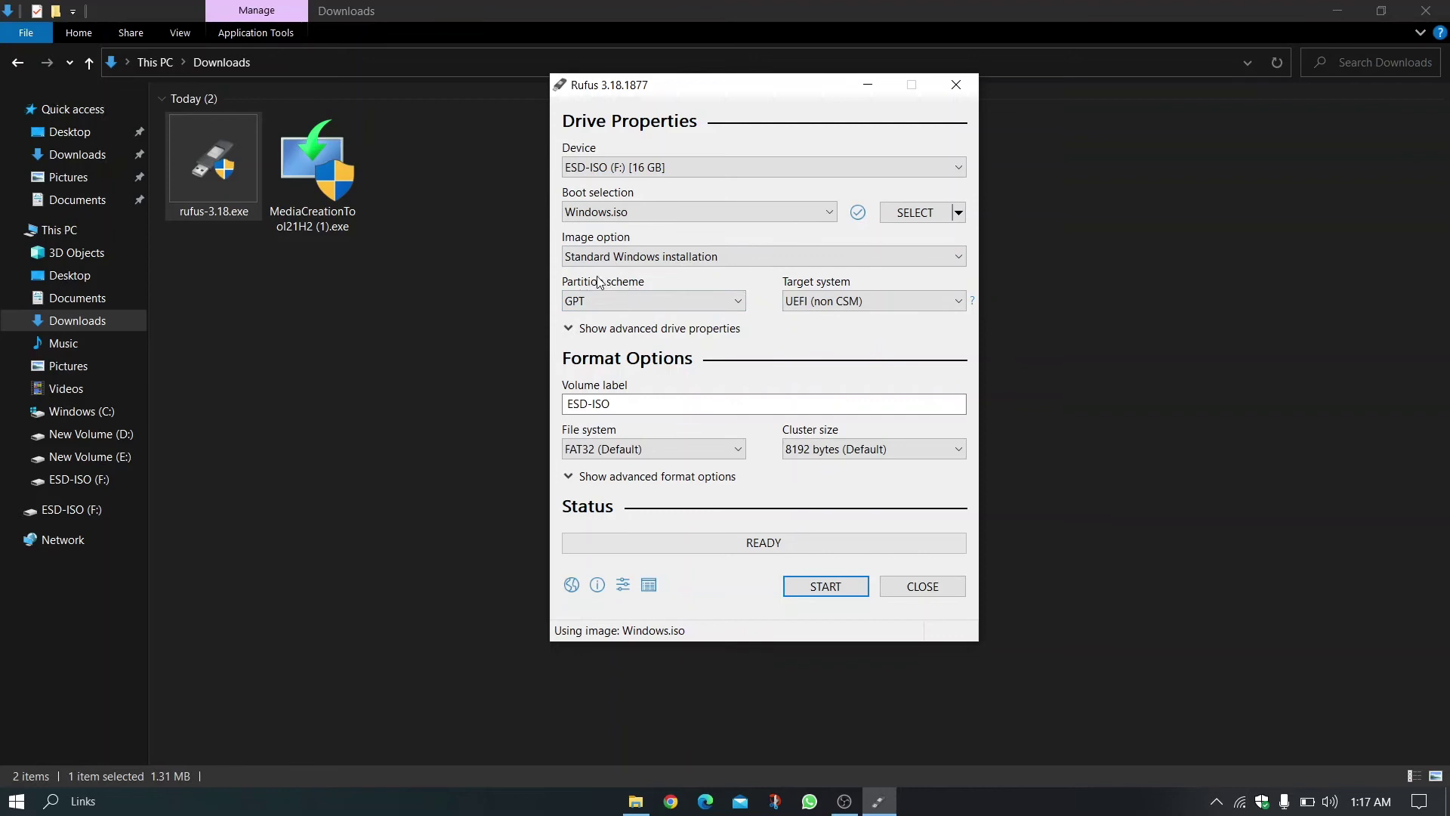
# Expand the advanced drive properties and advanced format options, and choose GPT as the partition scheme
pyautogui.click(604, 328)
pyautogui.click(619, 302)
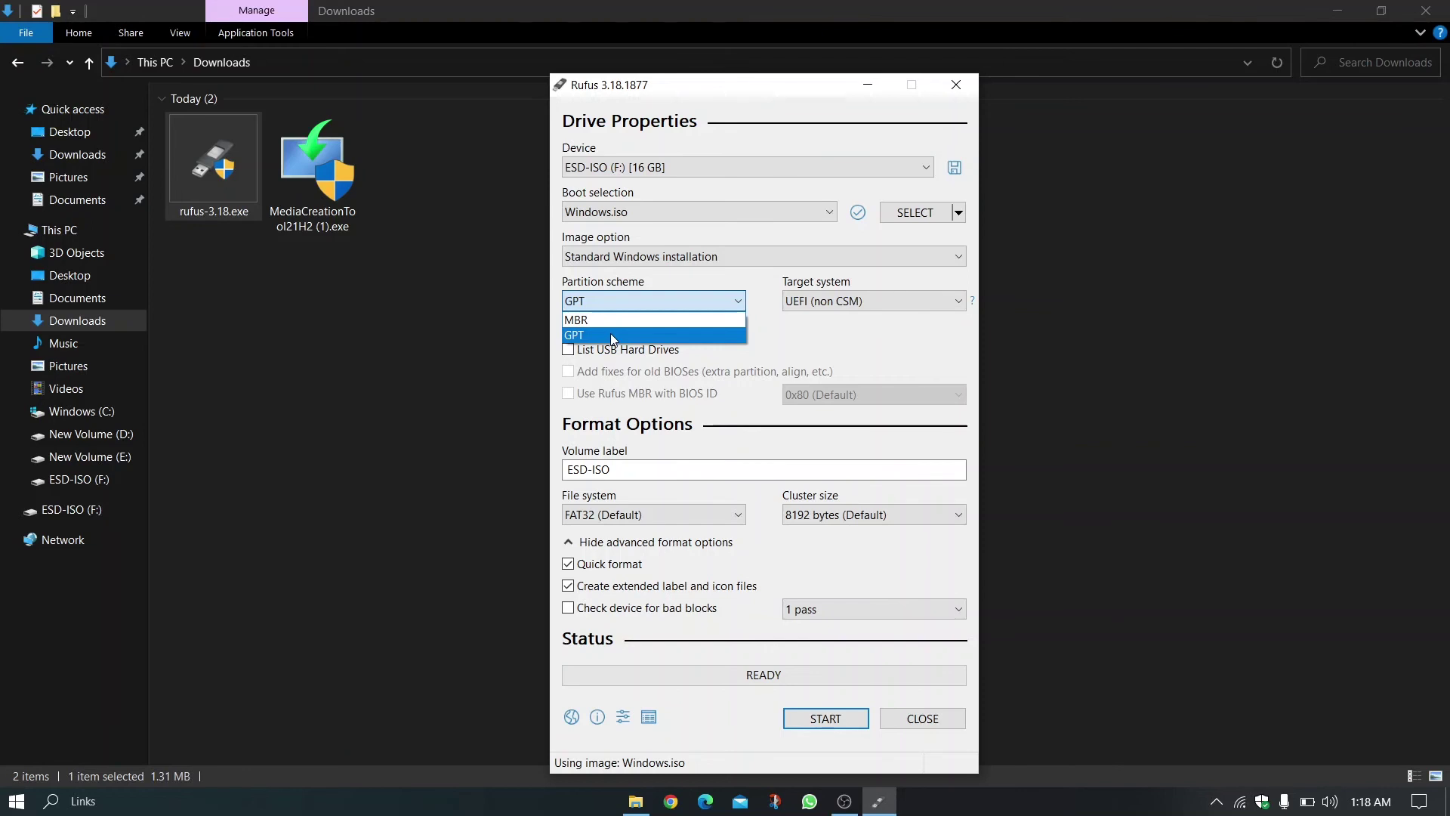
pyautogui.click(612, 331)
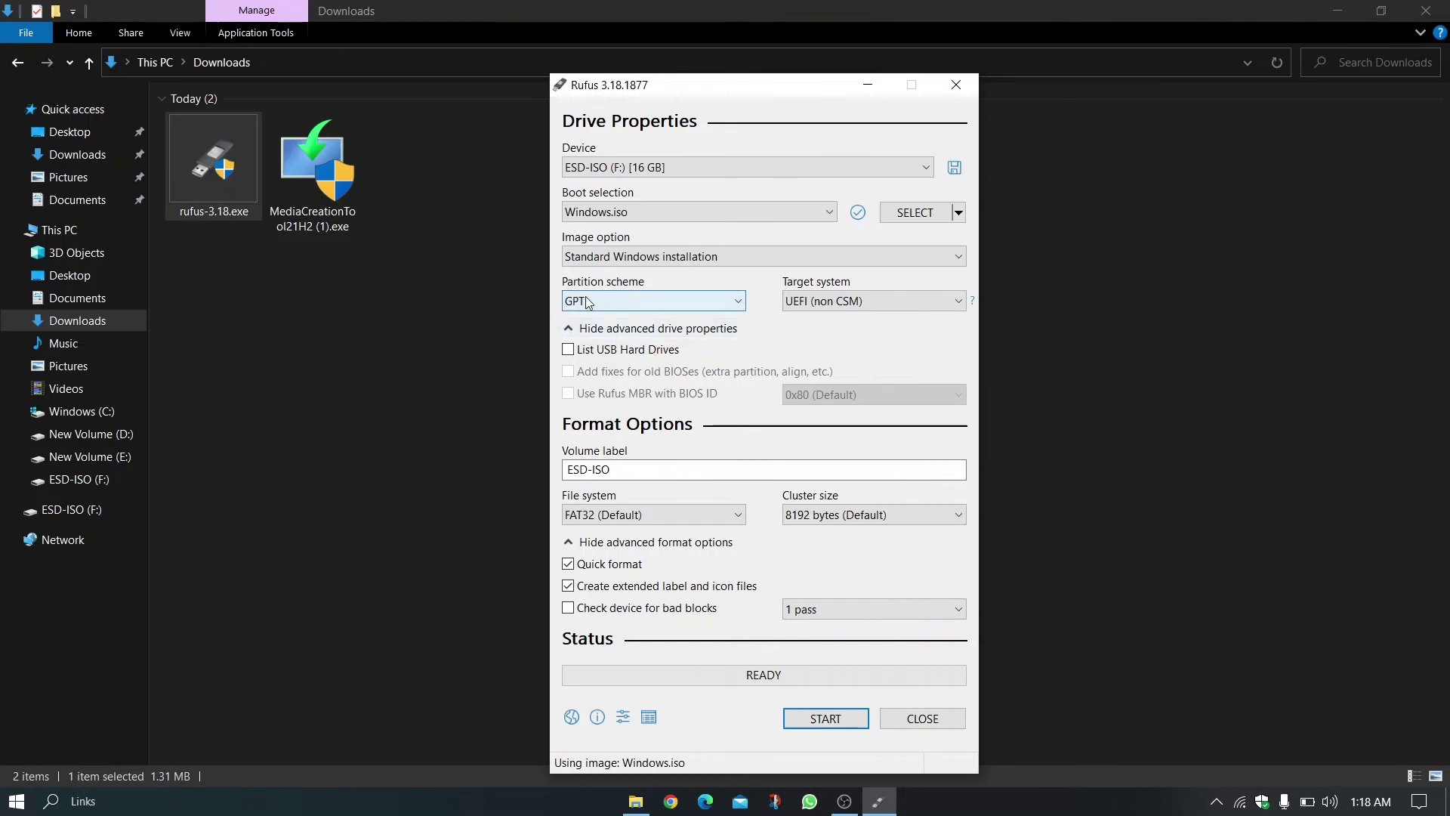
# Open Disk Management, check Disk 0's partition style in its volume properties, and close both windows
pyautogui.click(52, 801)
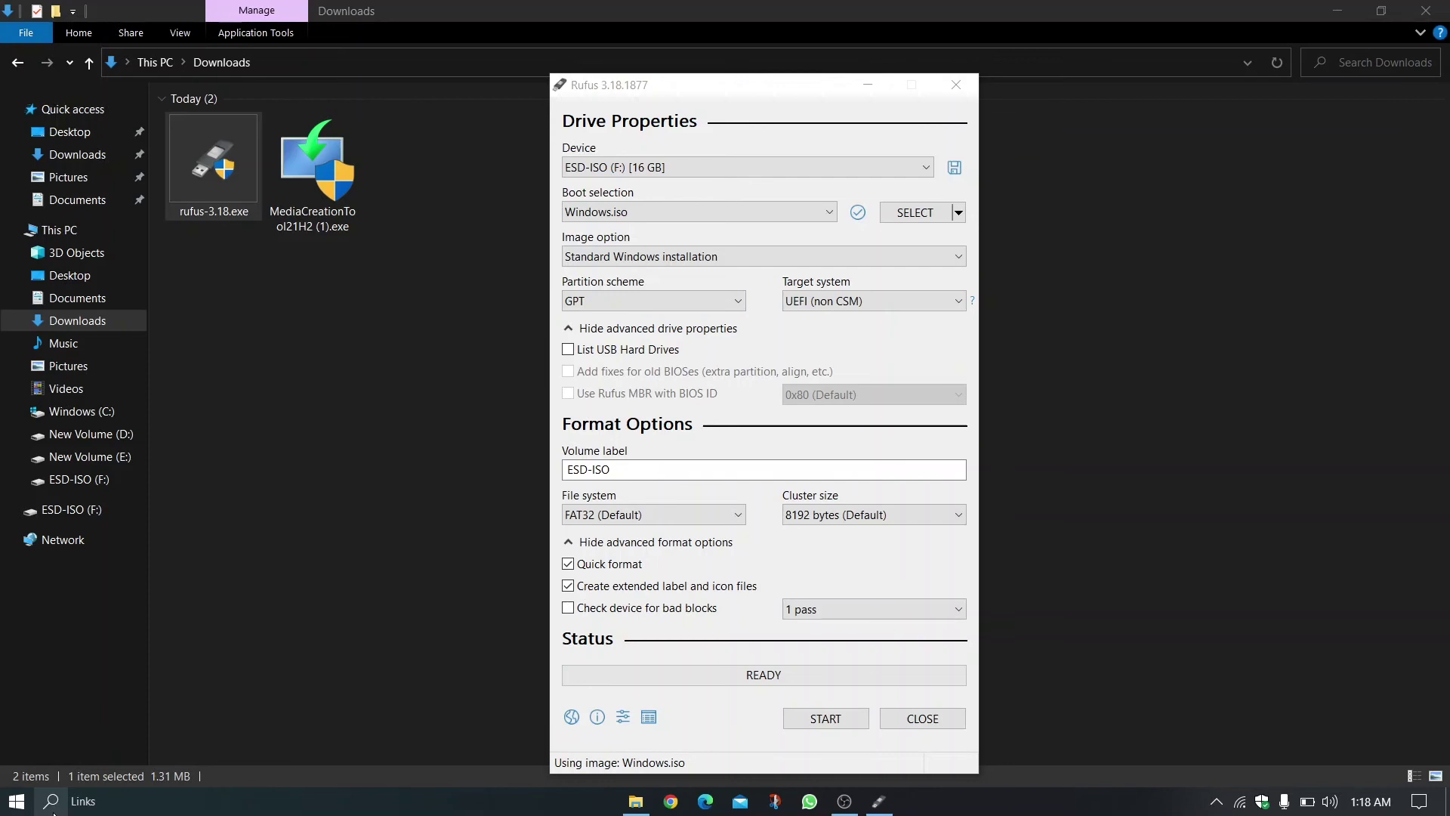
pyautogui.write('disk ma')
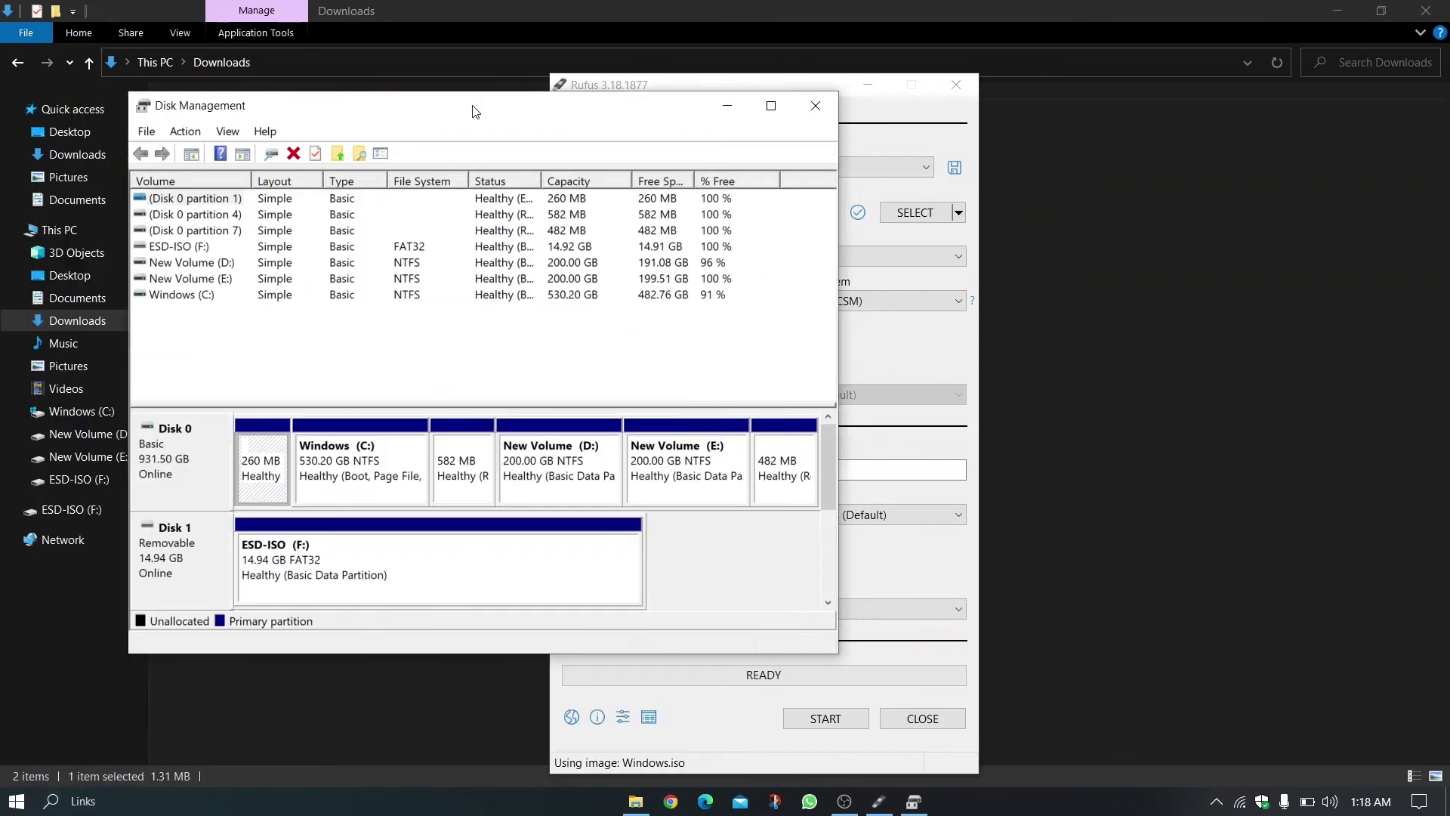
pyautogui.click(477, 110)
pyautogui.click(167, 472)
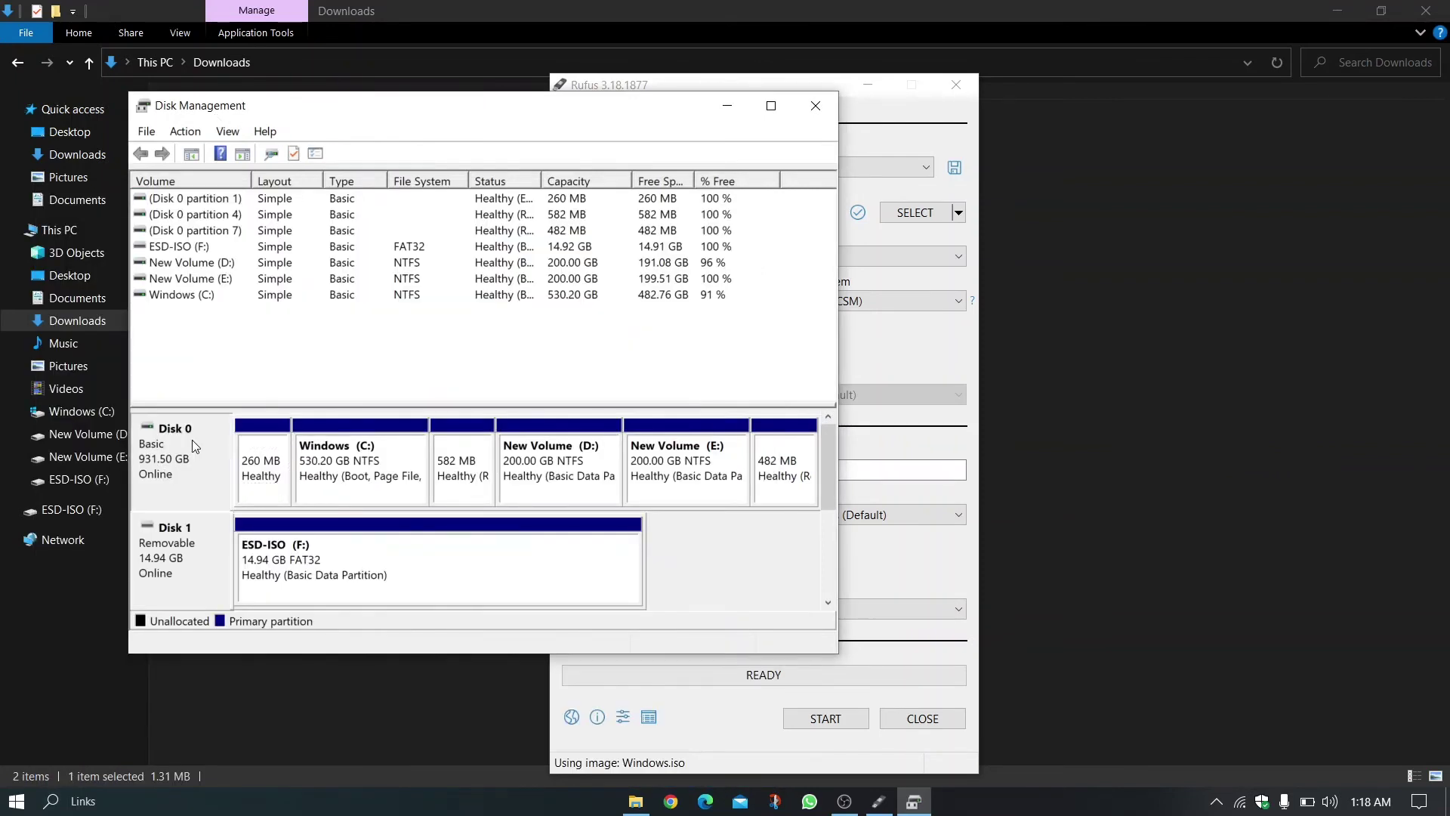
pyautogui.rightClick(192, 442)
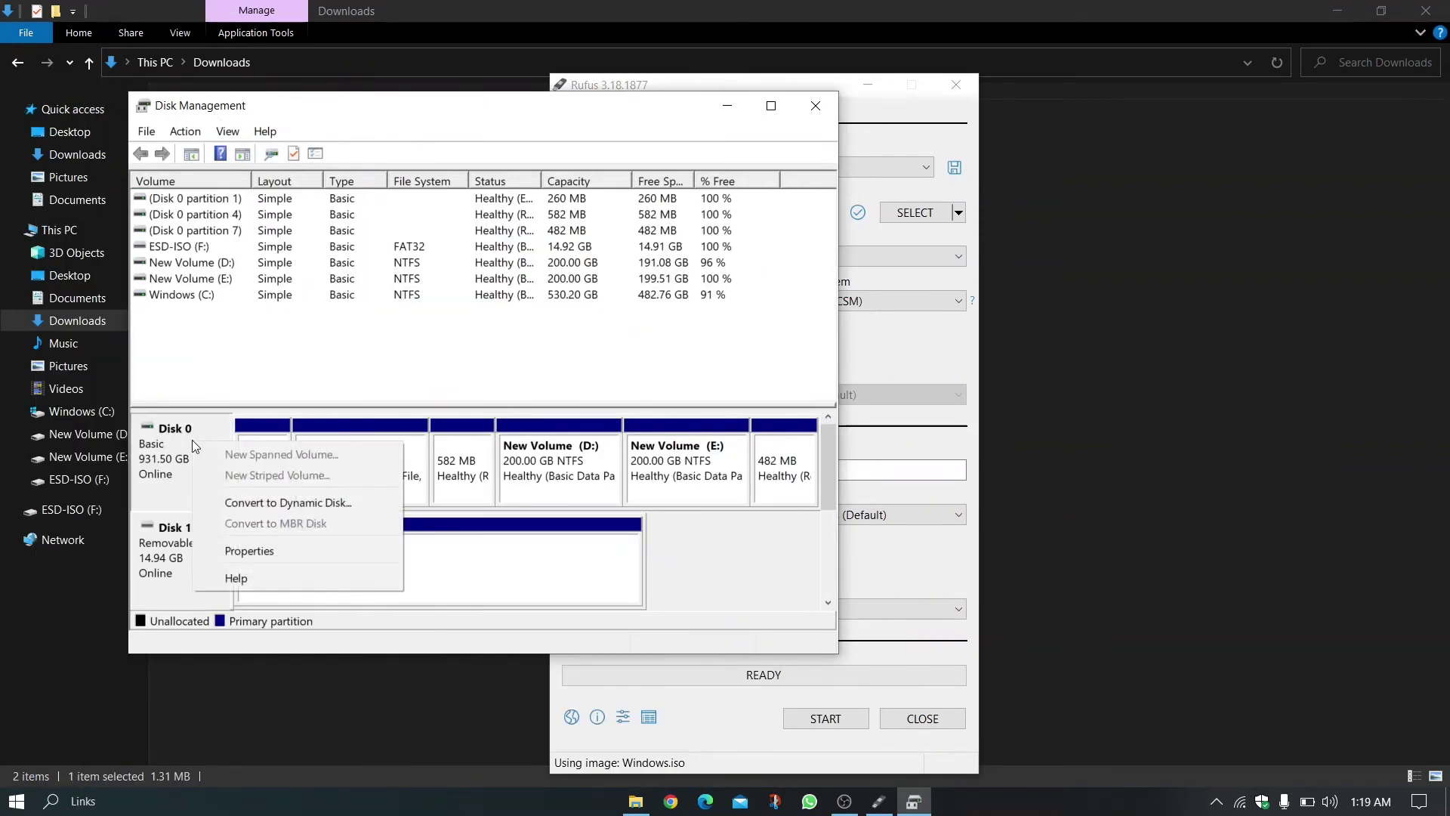
pyautogui.click(299, 546)
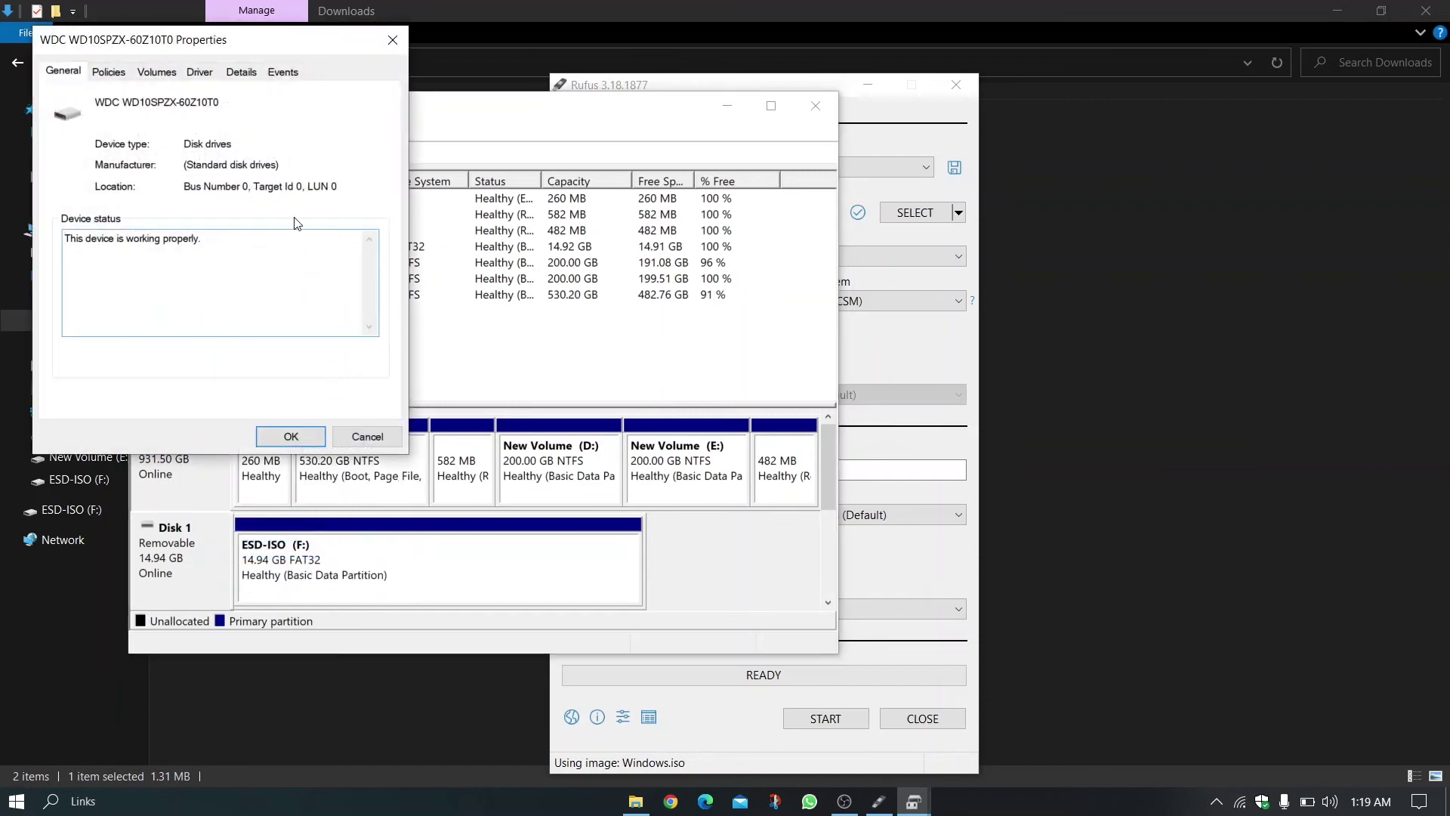
pyautogui.click(164, 76)
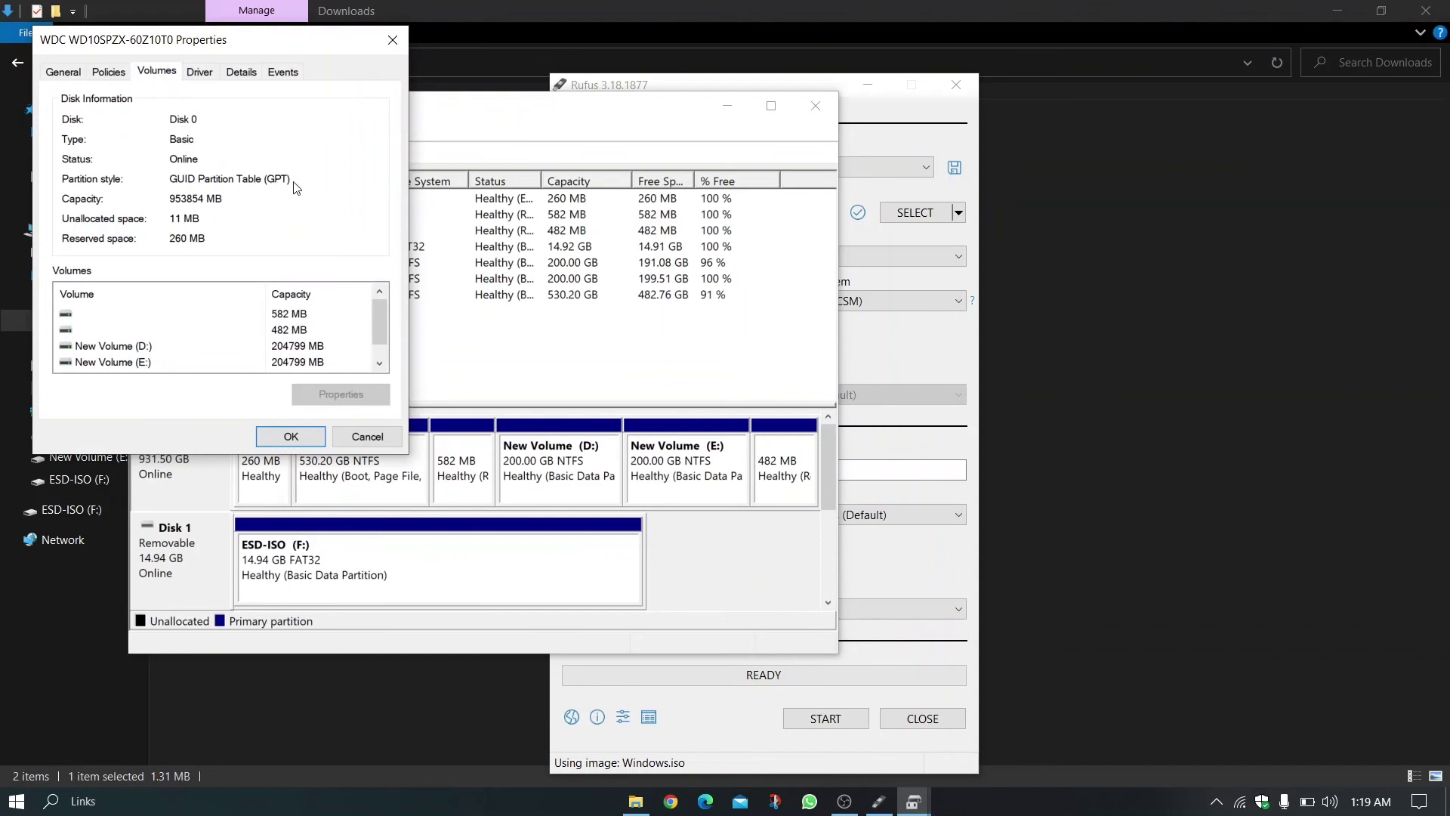
pyautogui.click(291, 436)
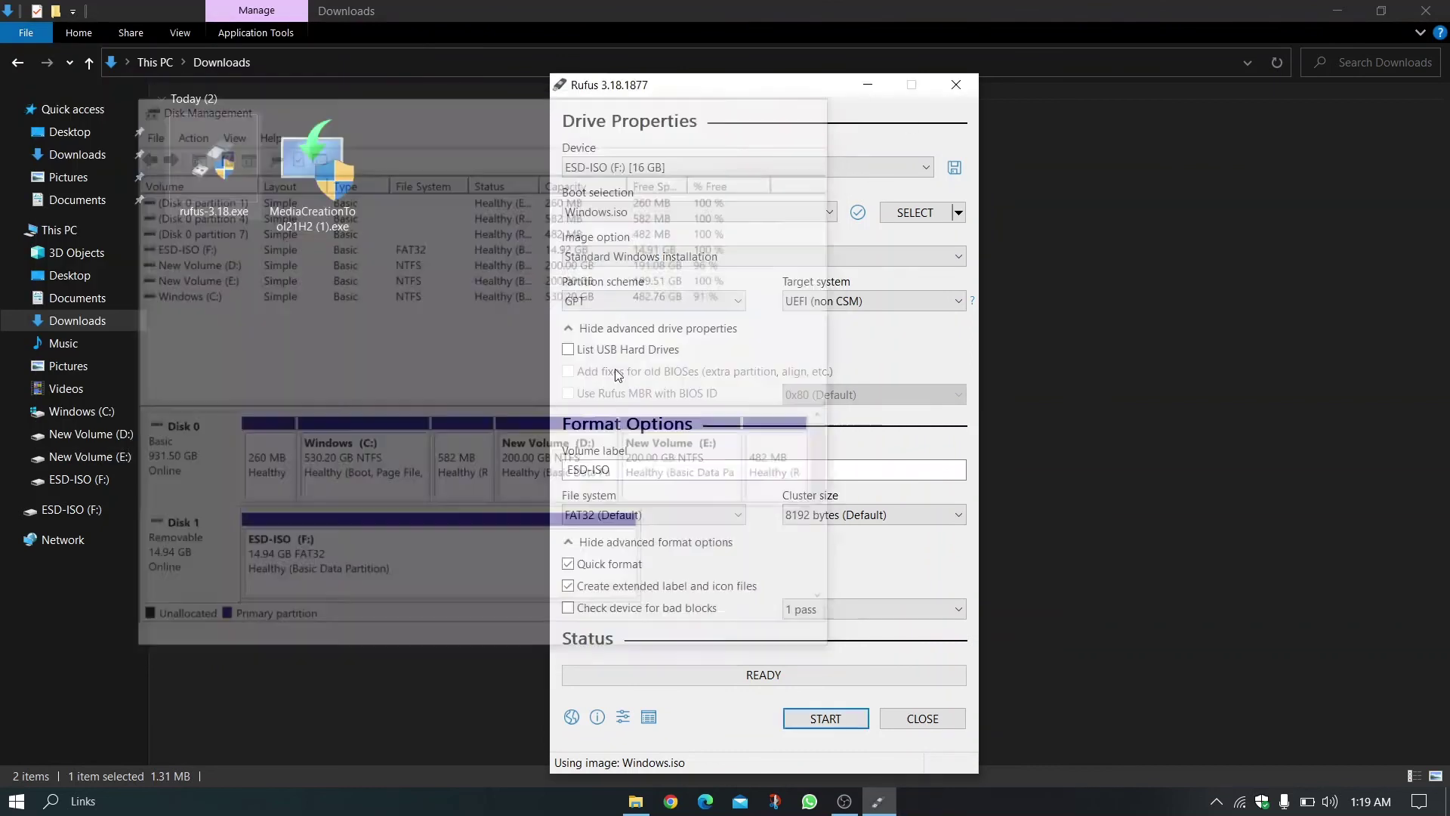
# Open System Information to examine the system summary, then close it and return to Rufus
pyautogui.click(47, 803)
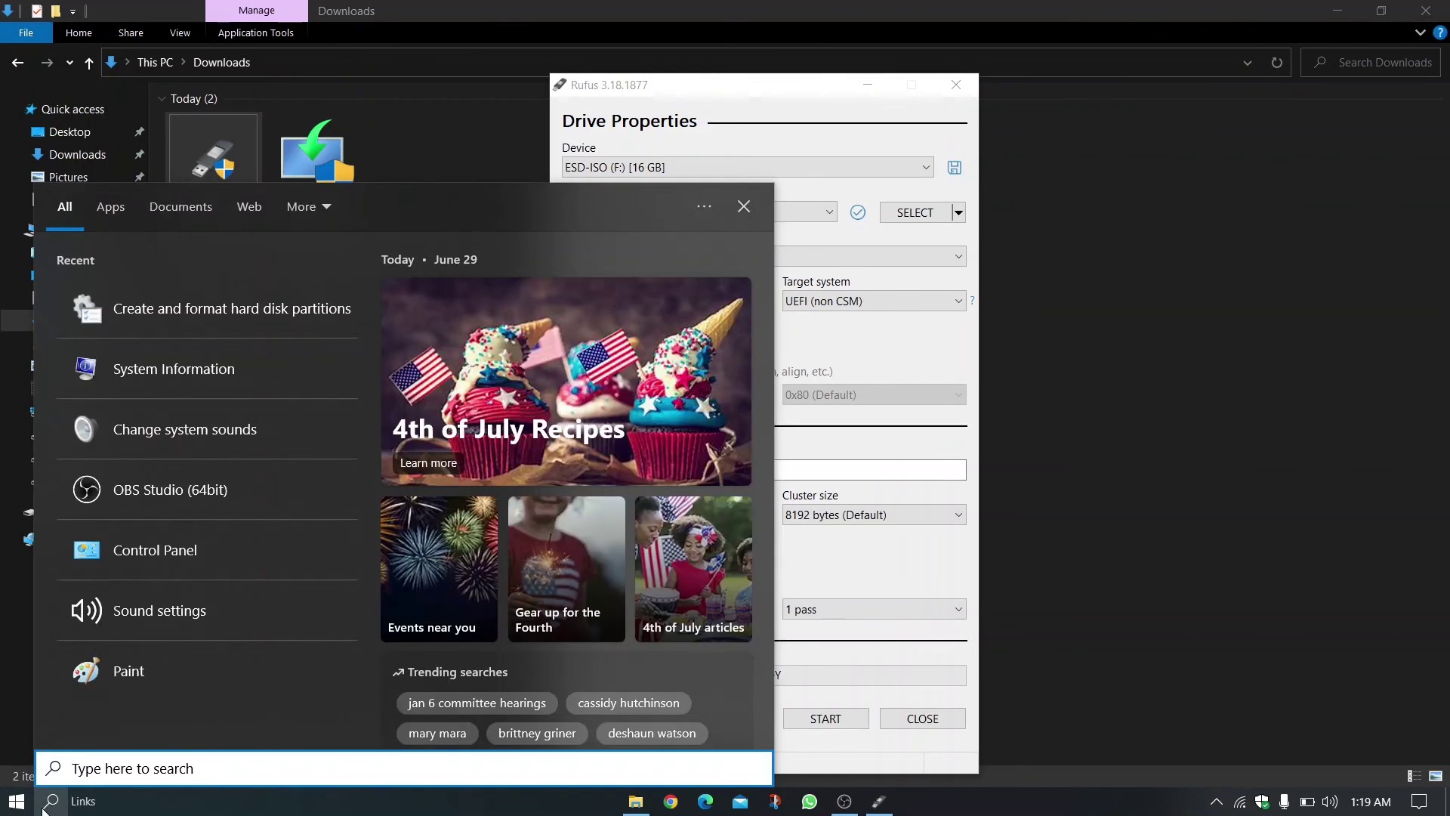
pyautogui.click(296, 379)
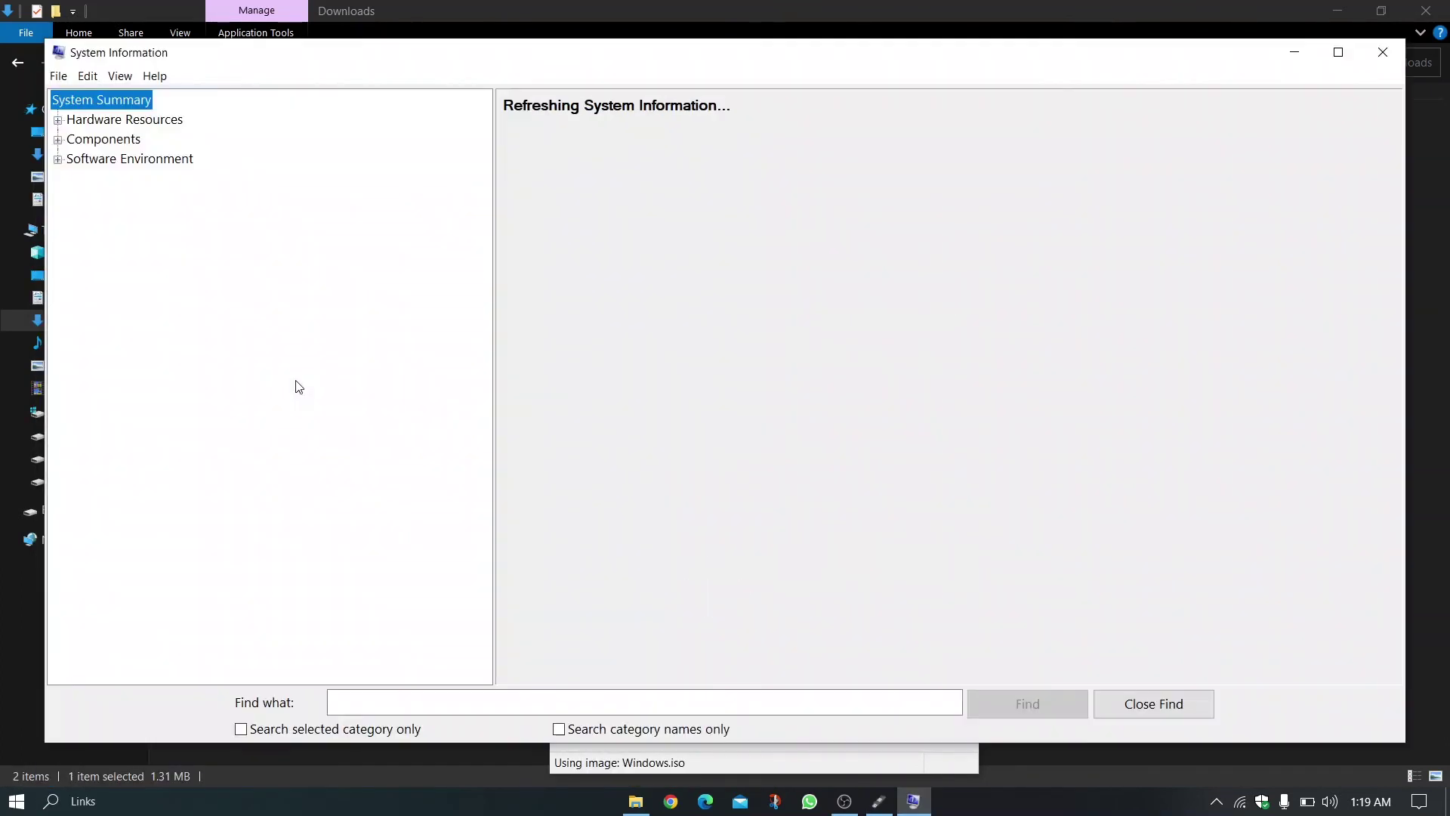
pyautogui.click(510, 389)
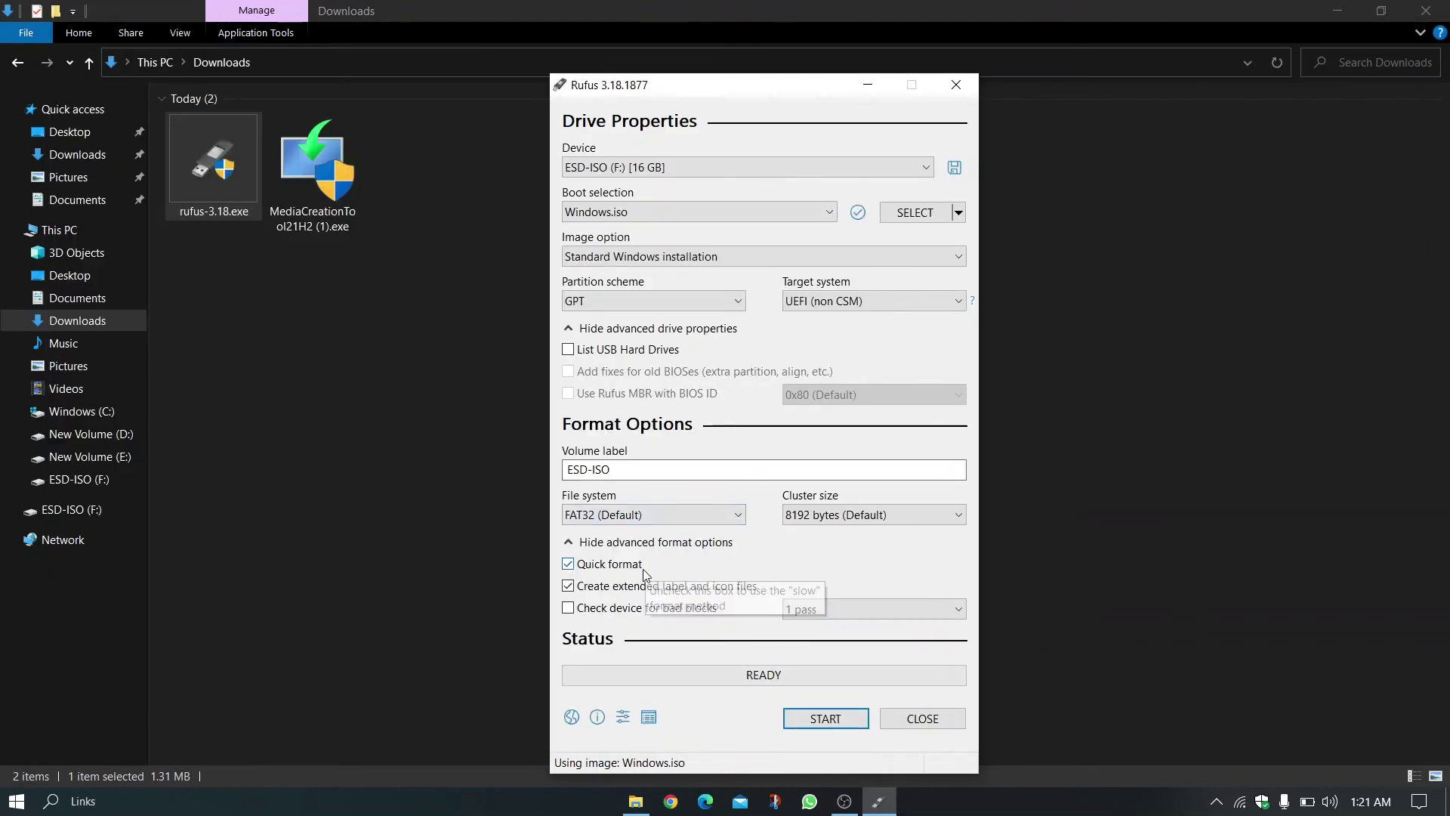
# Start writing Windows.iso to the ESD-ISO (F:) drive and accept the erasure of all its data
pyautogui.click(803, 720)
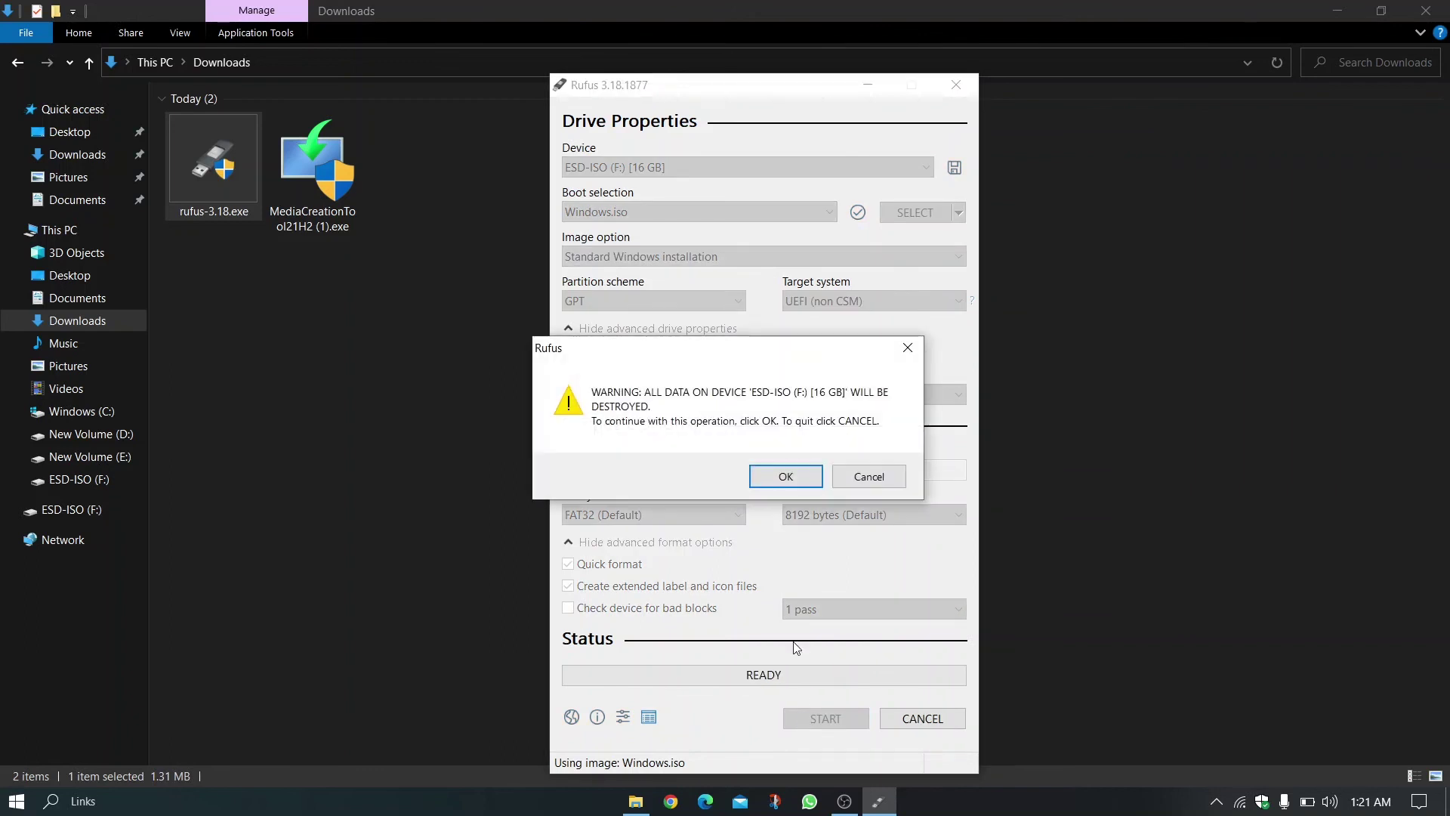
pyautogui.click(783, 474)
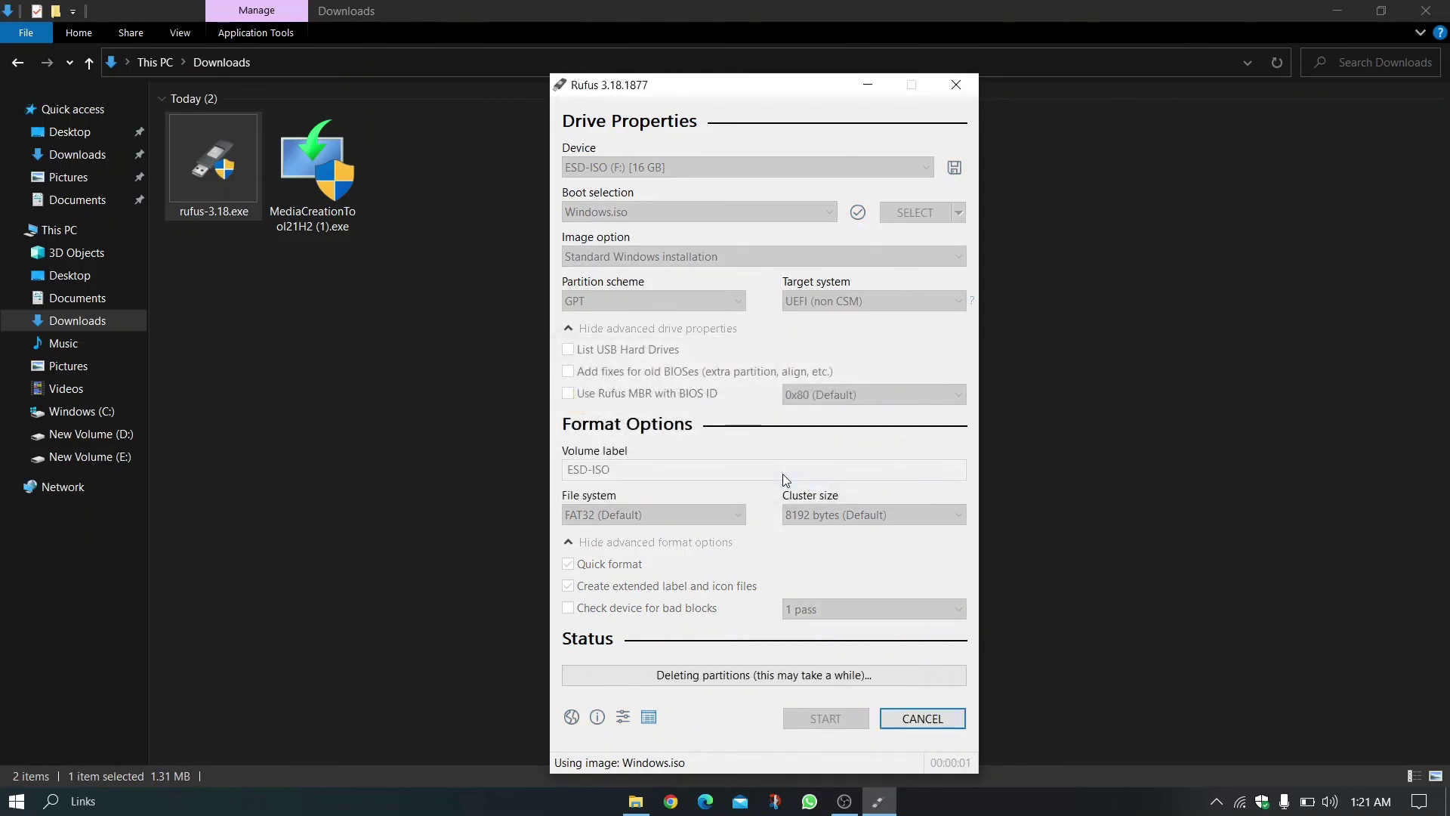